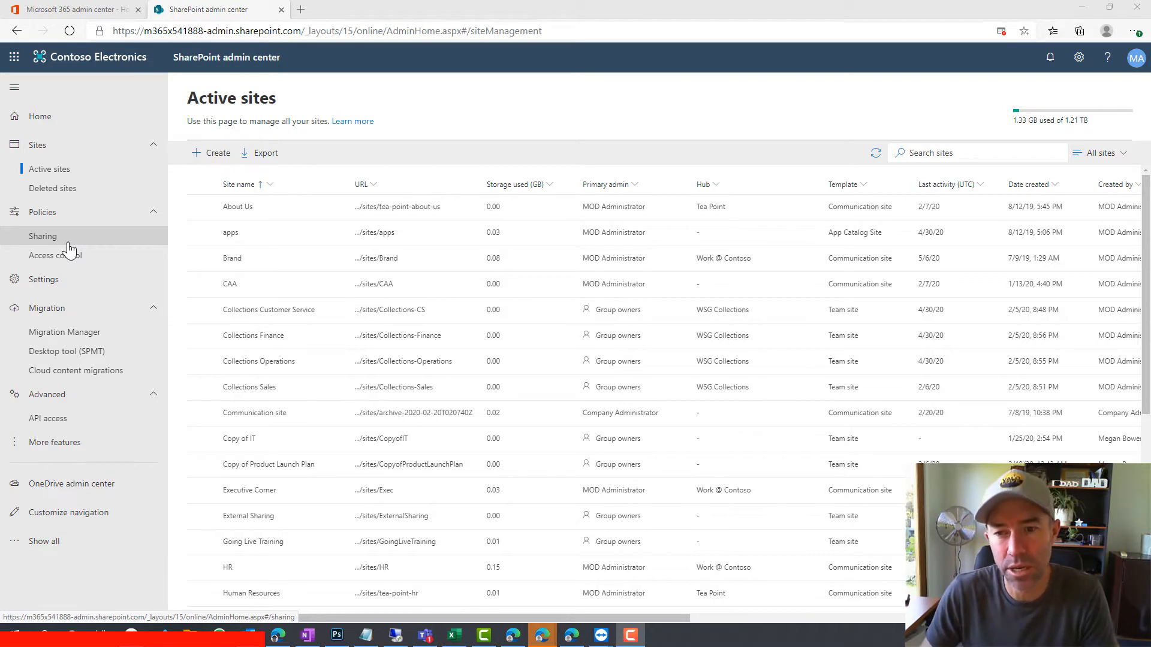
Lower organization-wide SharePoint sharing to Only people in your organization, save, and return to Active sites
left_click(69, 247)
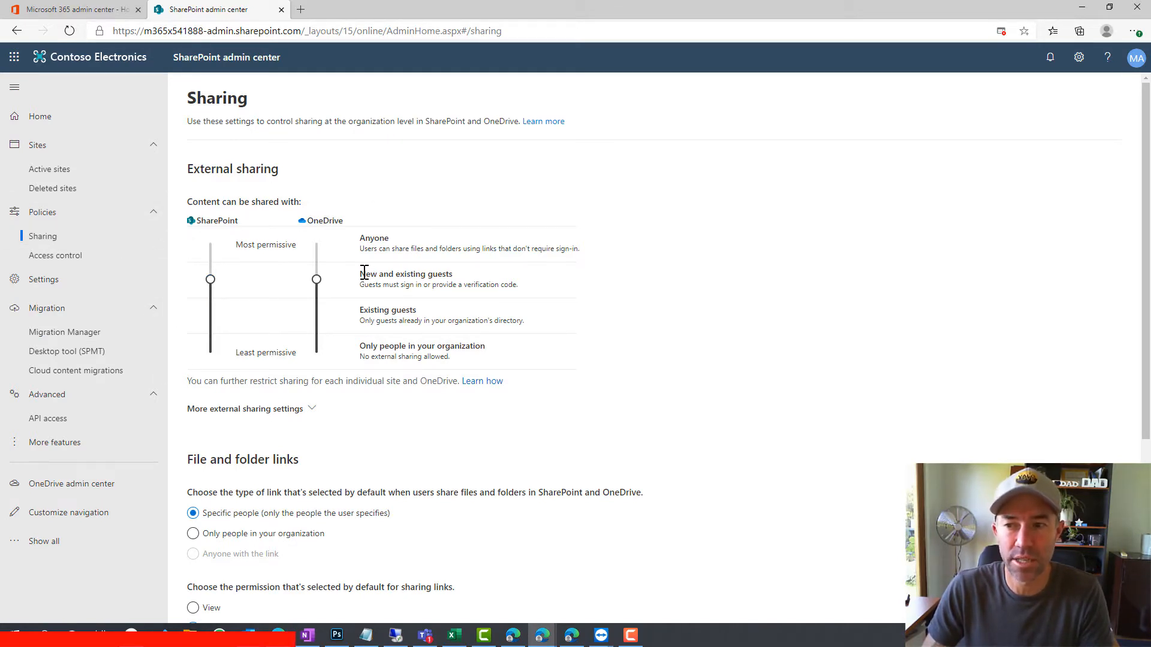
left_click_drag(360, 274, 461, 280)
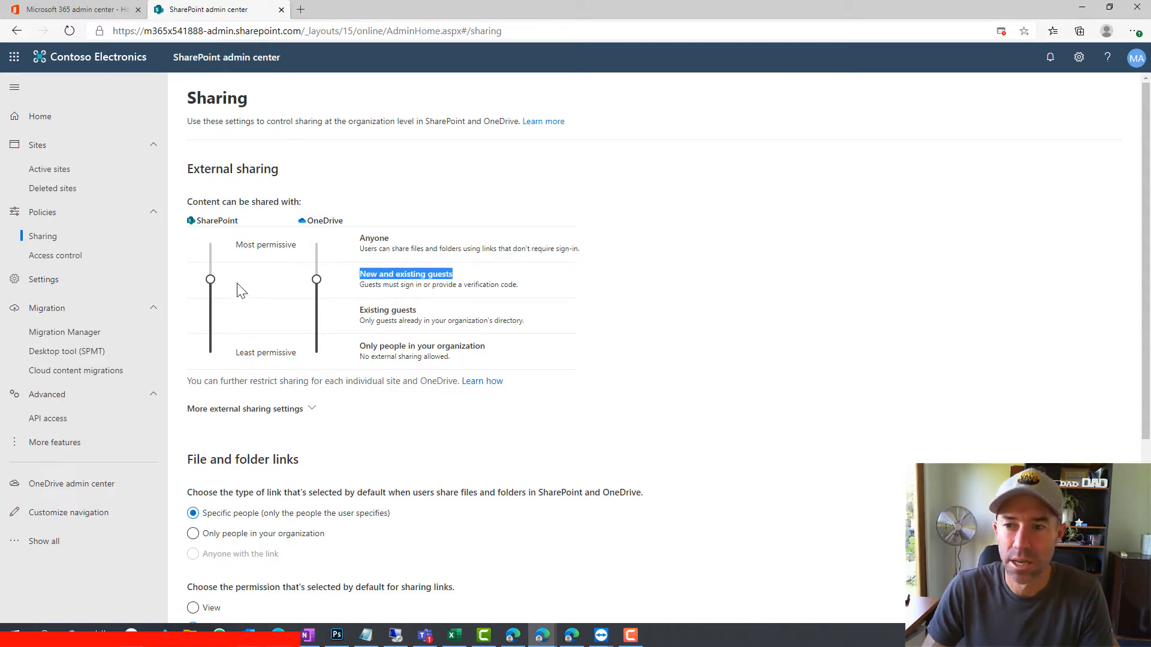
left_click_drag(210, 279, 214, 366)
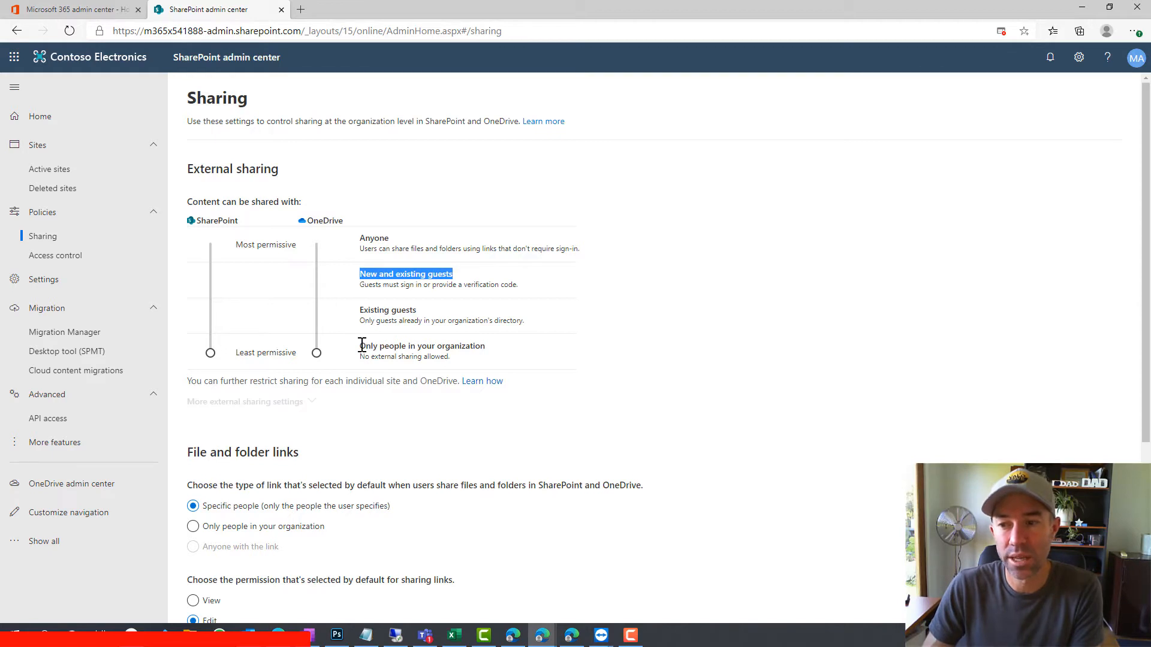
left_click_drag(360, 356, 465, 358)
scroll(588, 377, "down", 2)
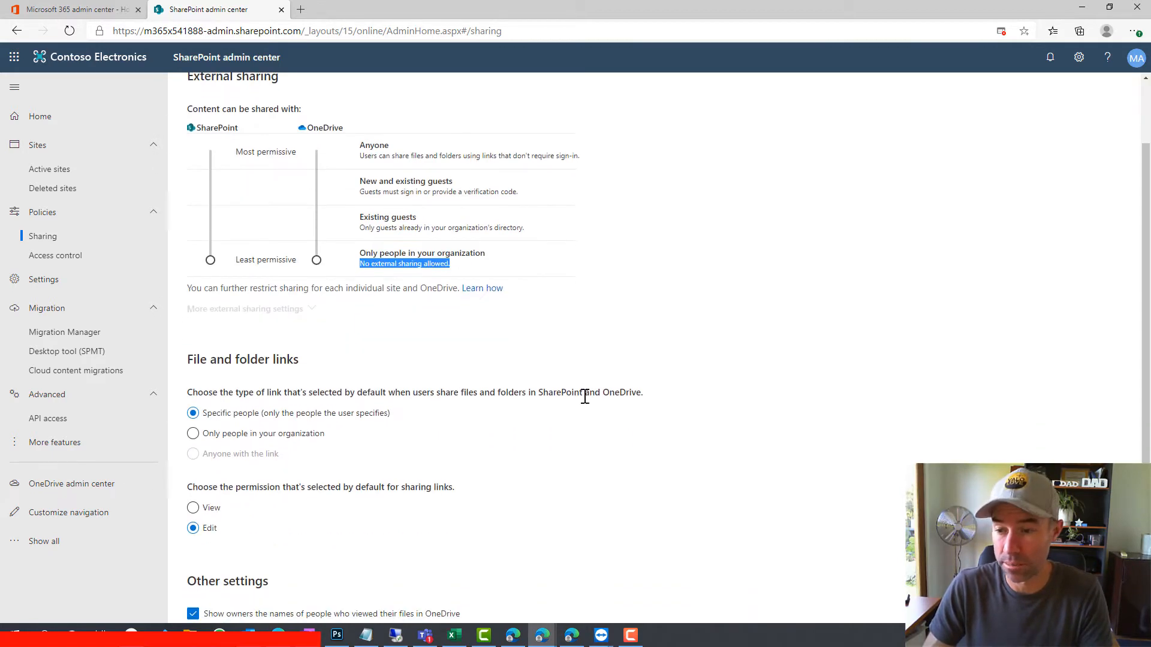
scroll(585, 397, "down", 3)
left_click(216, 528)
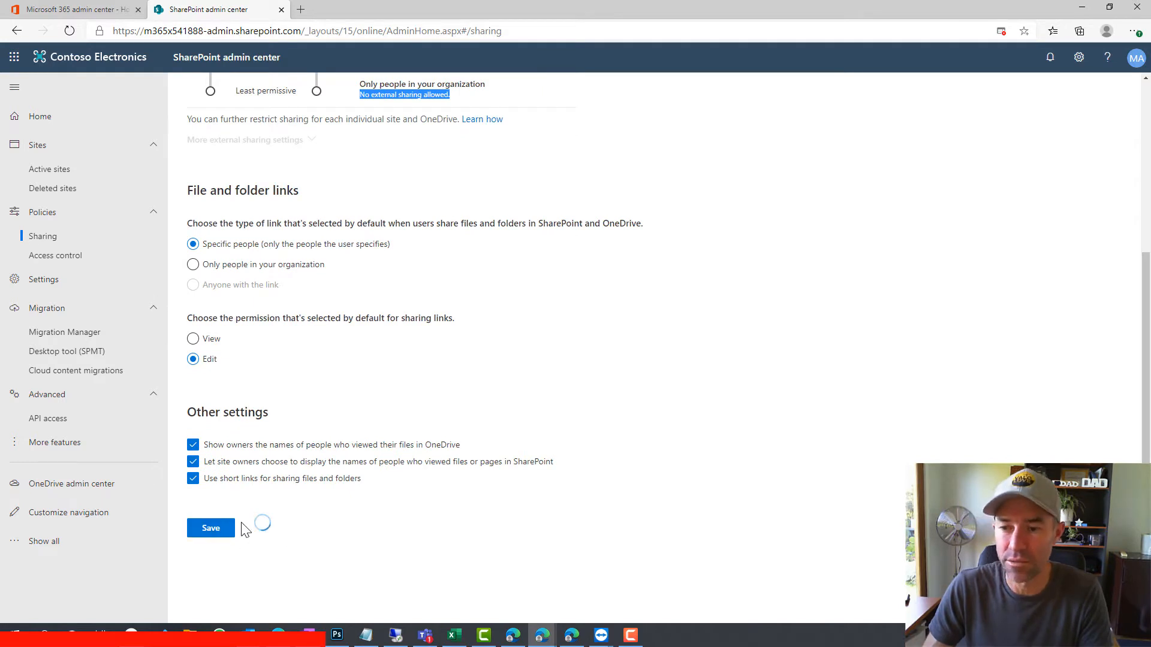
left_click(55, 175)
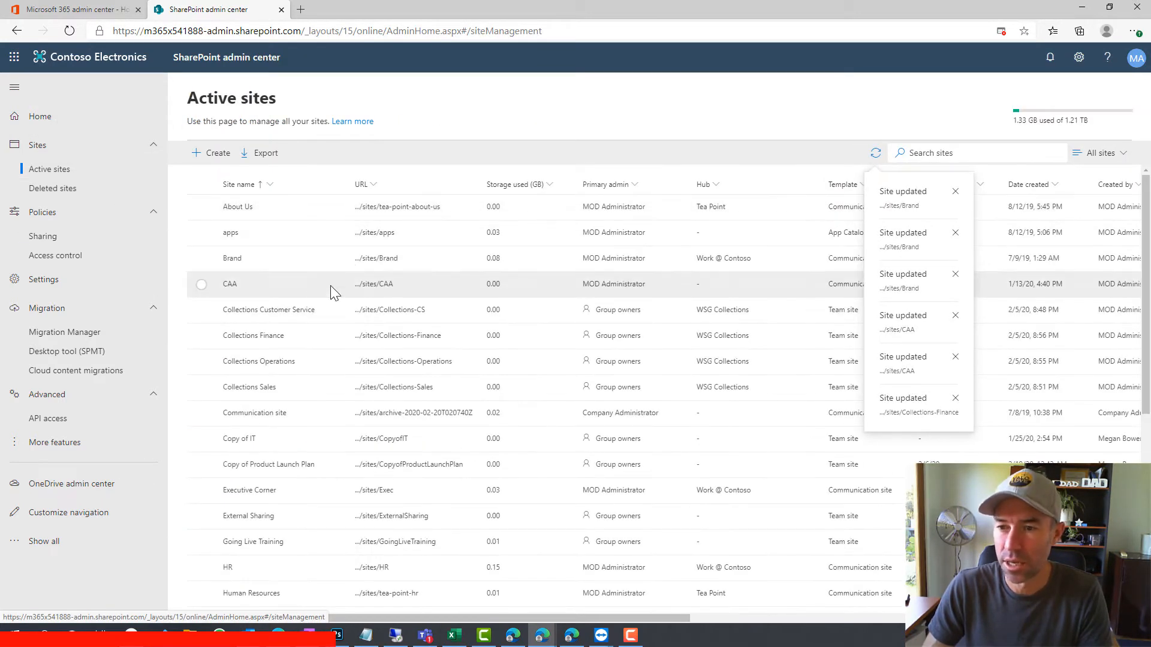
Save the Brand site's sharing as Only people in your organization and open the site in a new tab
left_click(202, 260)
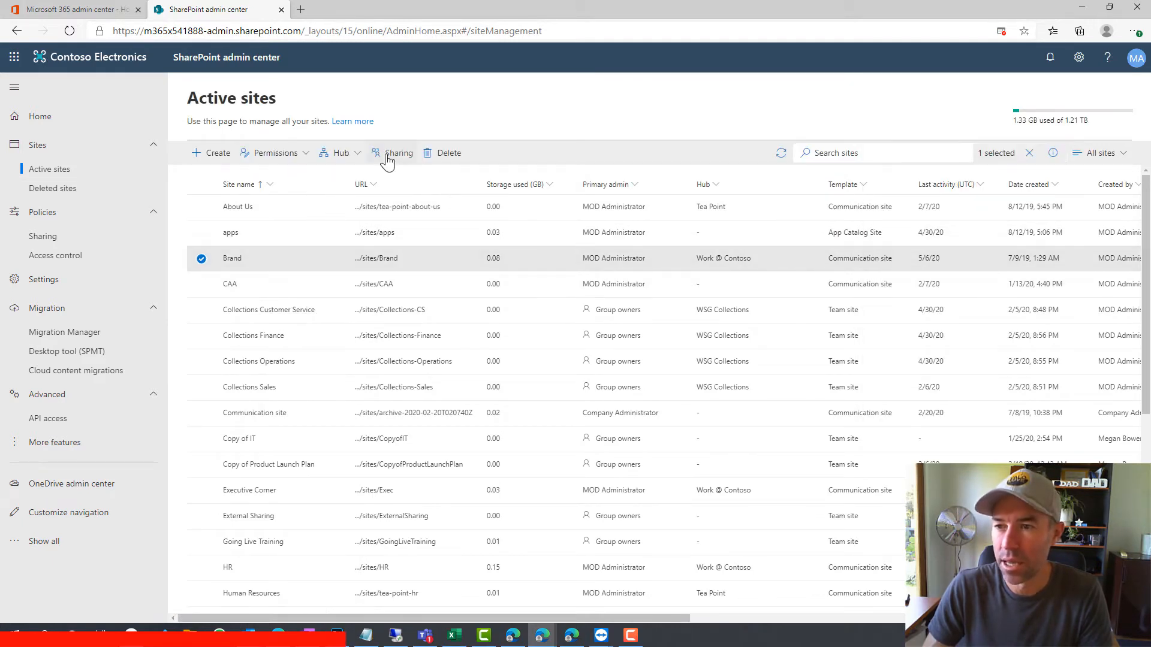
left_click(414, 155)
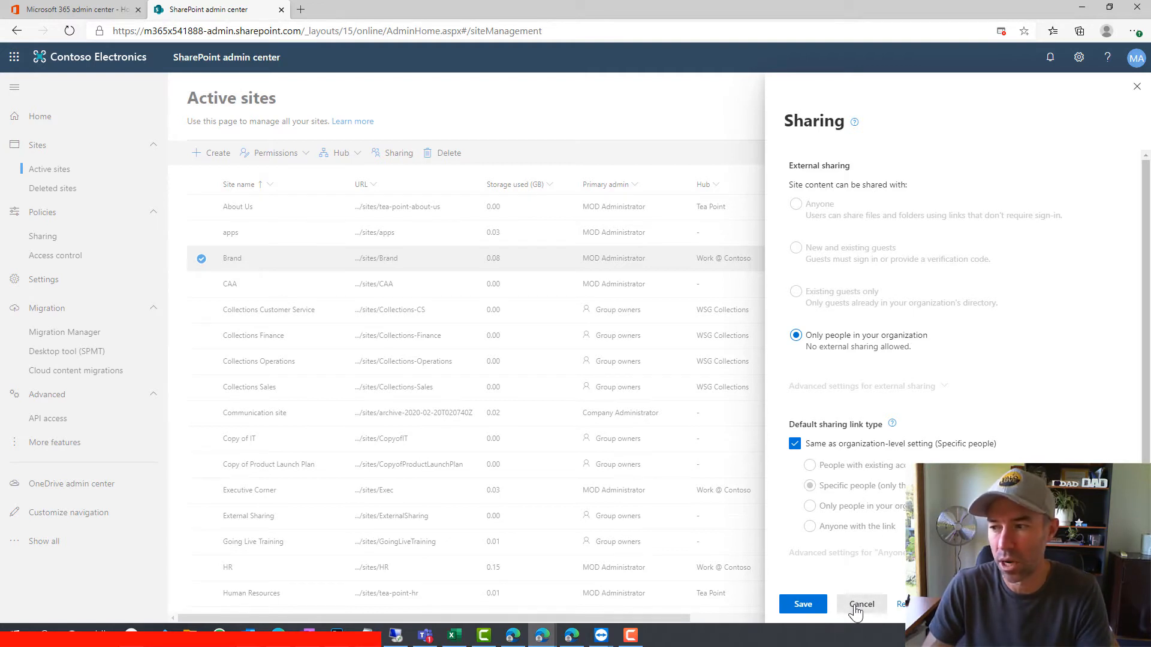
left_click(803, 605)
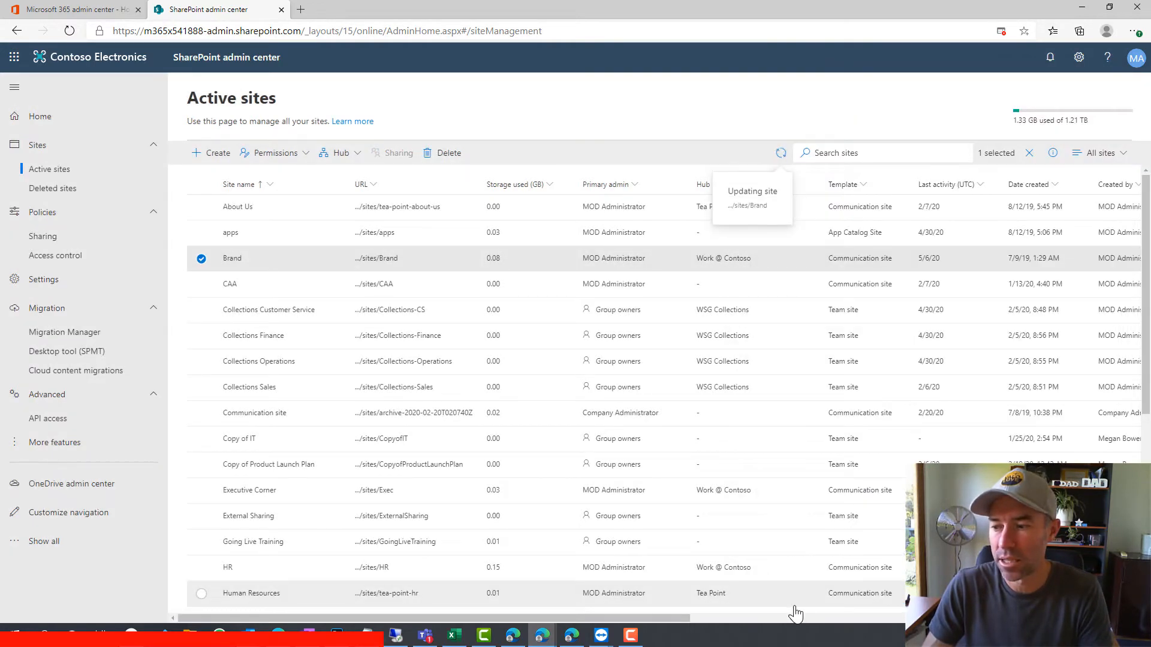
left_click(376, 258)
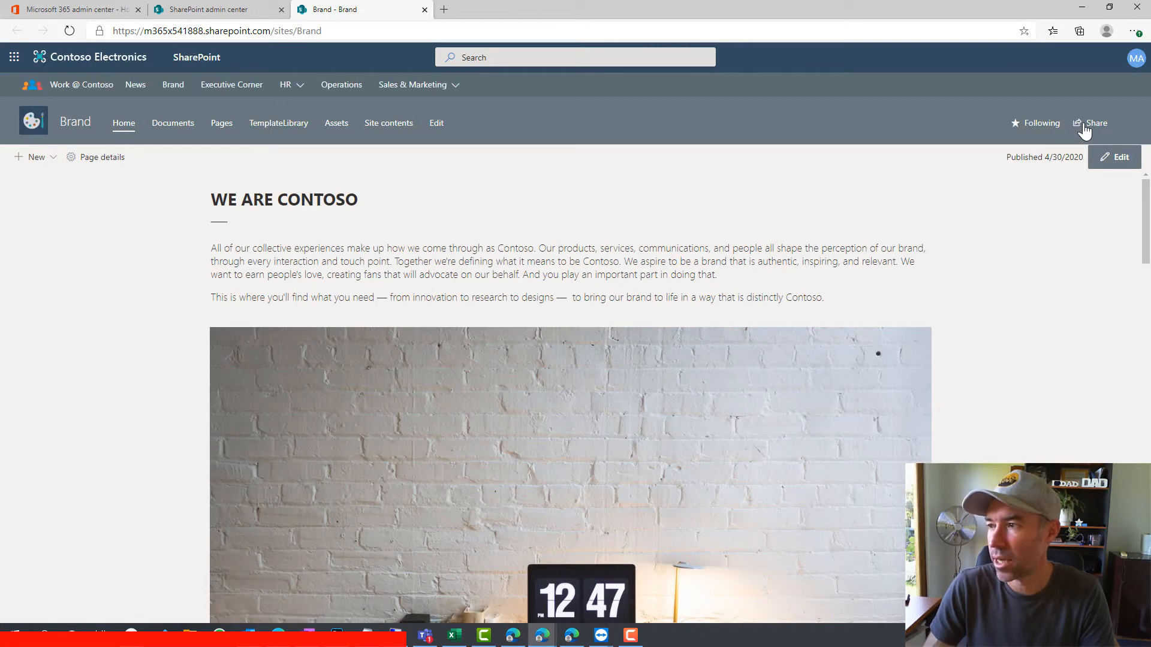
left_click(1079, 124)
left_click(1008, 136)
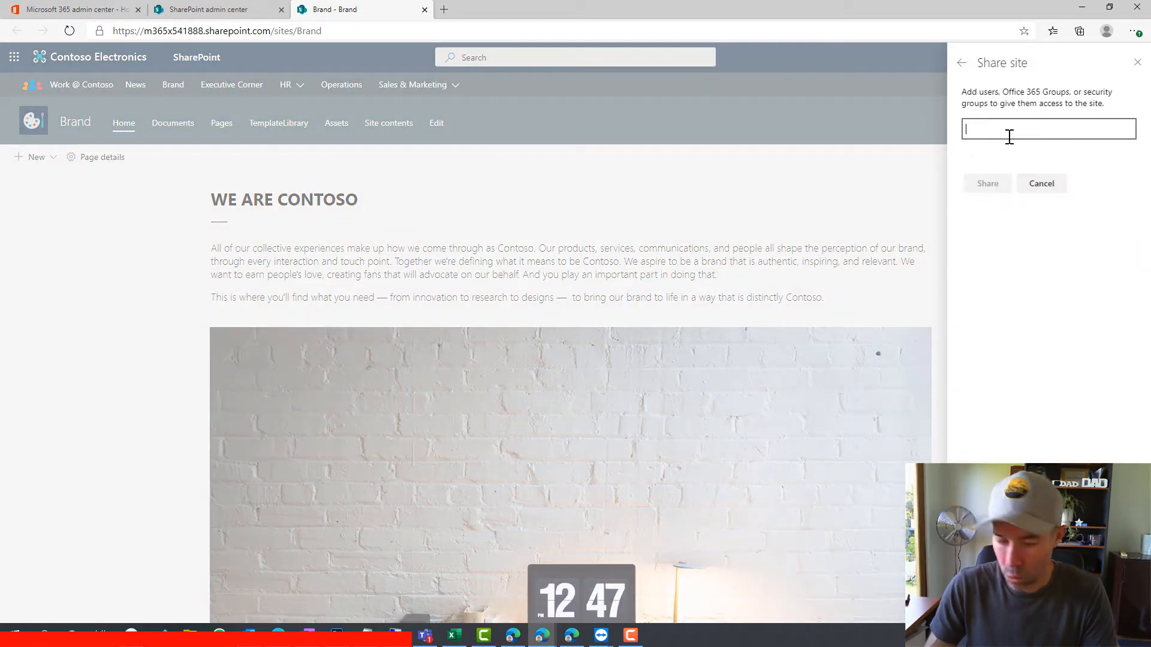
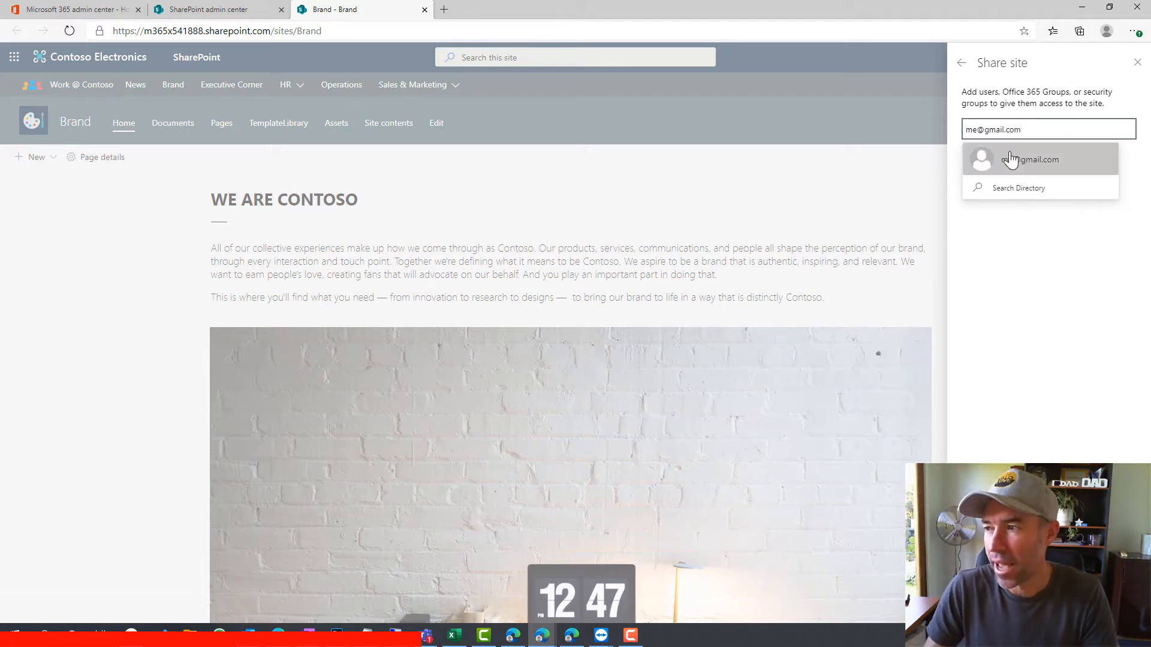
left_click(1012, 158)
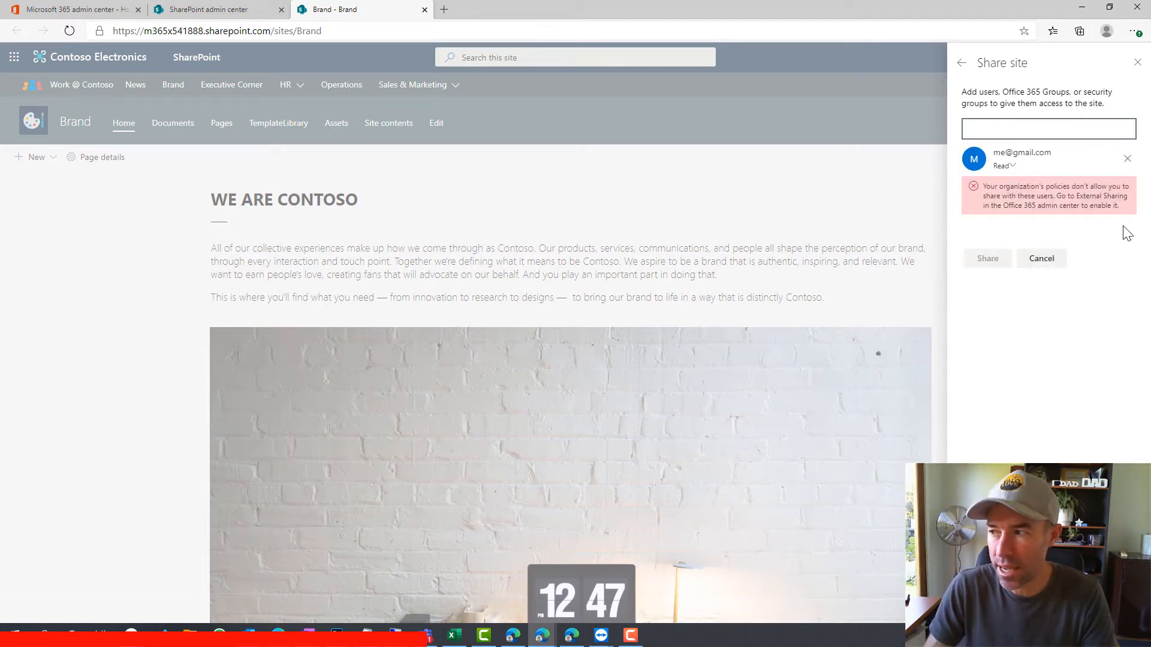
left_click_drag(983, 186, 1131, 221)
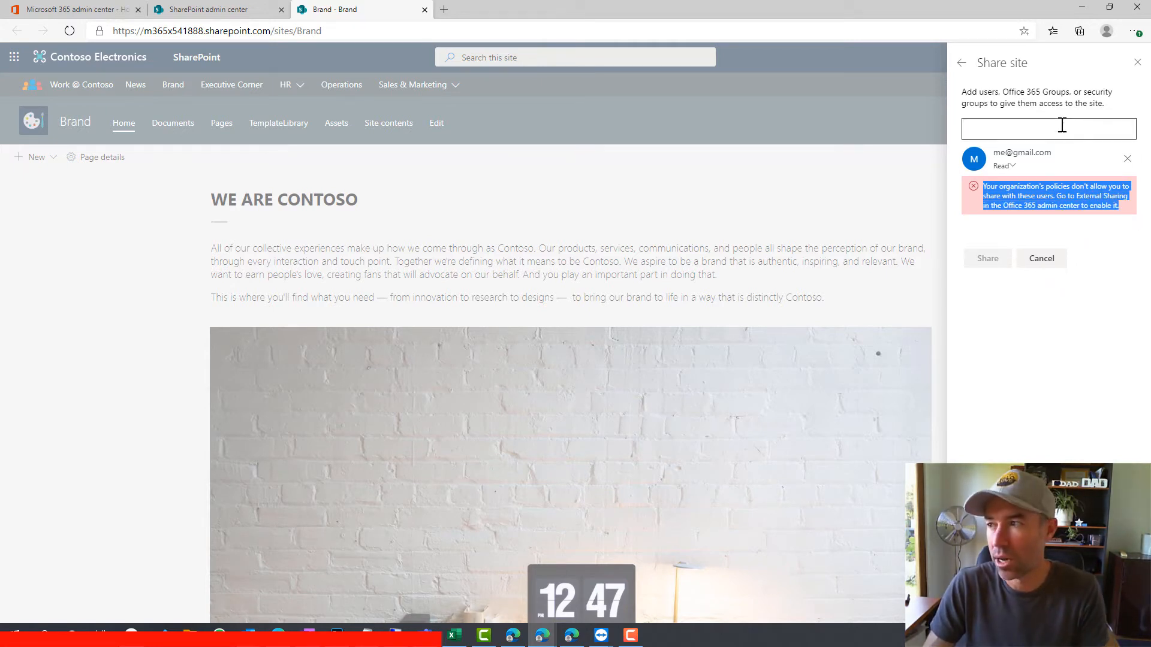
left_click(1137, 63)
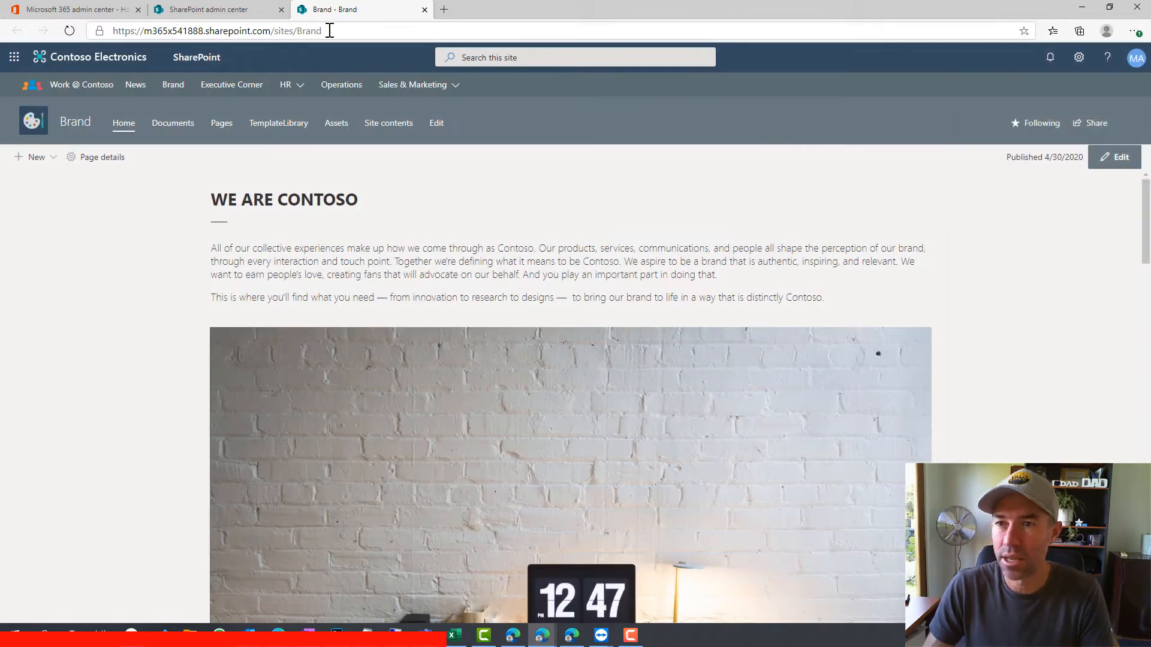
Set organization sharing for SharePoint and OneDrive to New and existing guests, save, and return to Active sites
left_click(425, 10)
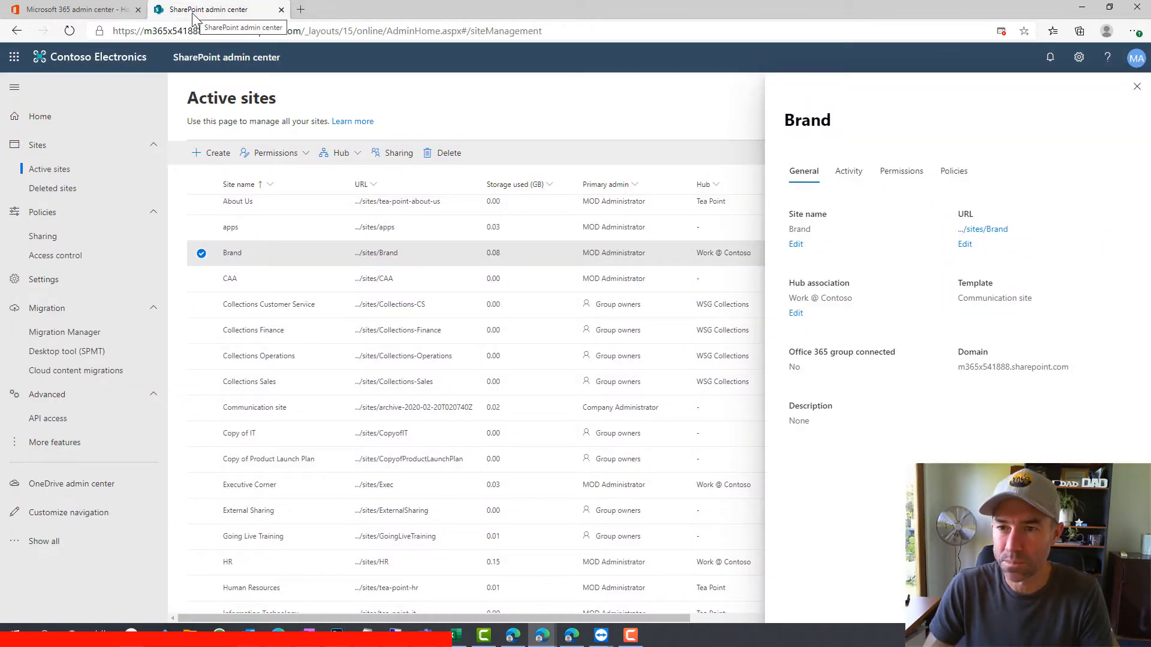
left_click(45, 236)
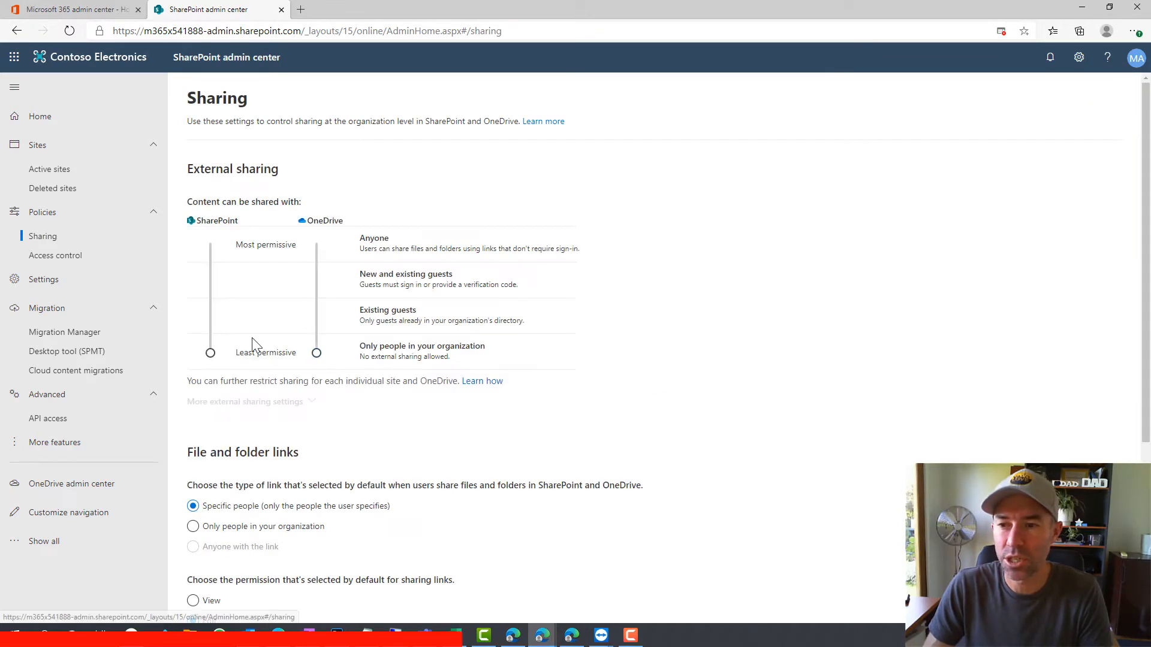
left_click_drag(211, 353, 210, 280)
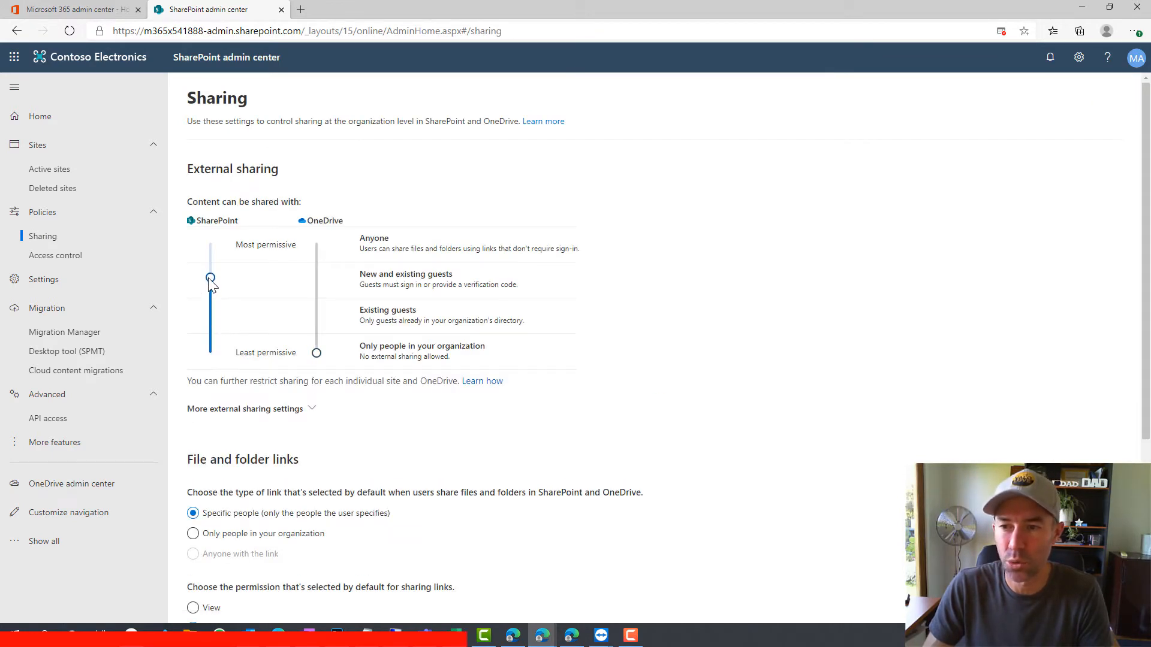
left_click_drag(316, 353, 323, 285)
scroll(355, 314, "down", 5)
left_click(206, 528)
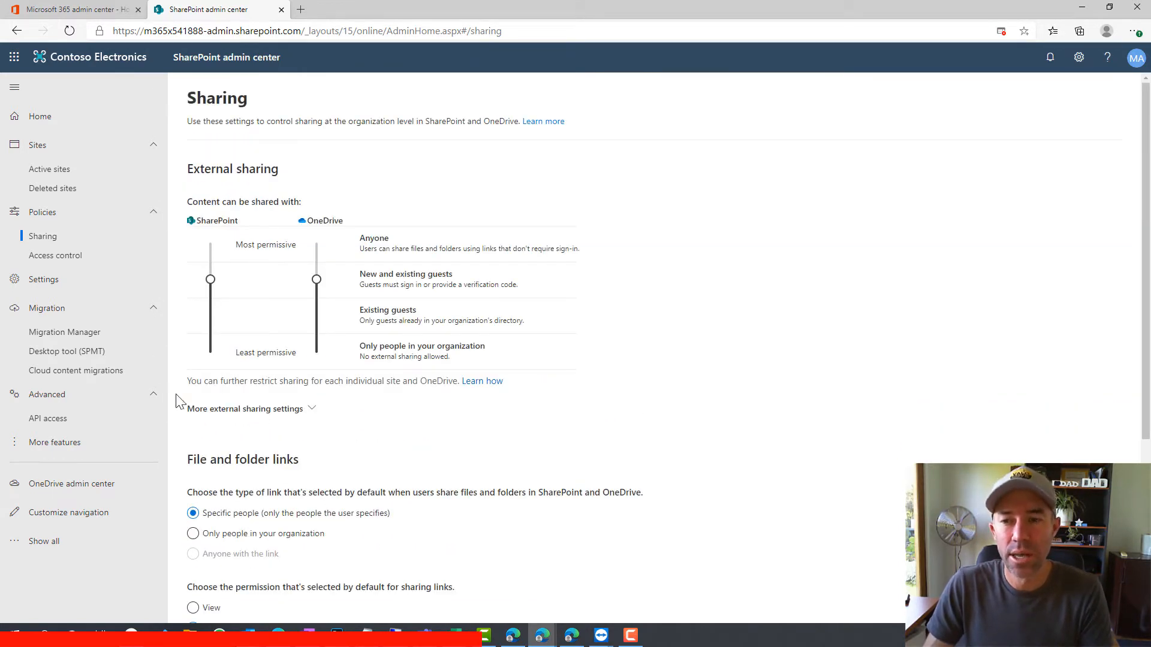
left_click(51, 170)
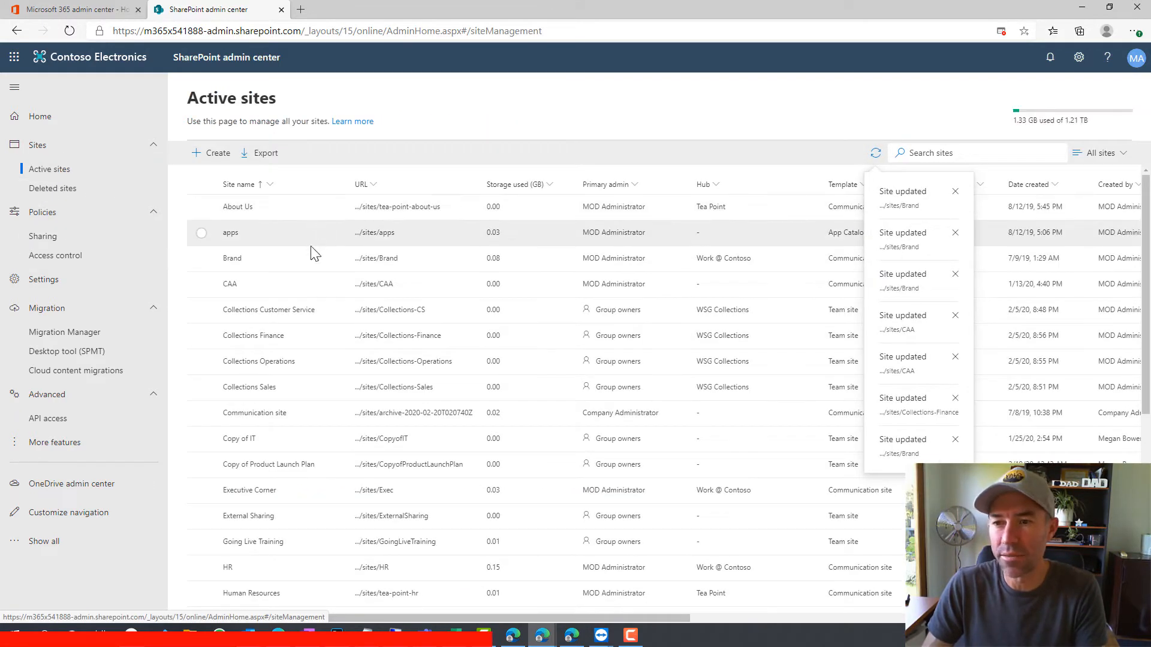
Save the Brand site's sharing as New and existing guests, then open the Brand site in a new tab
left_click(202, 260)
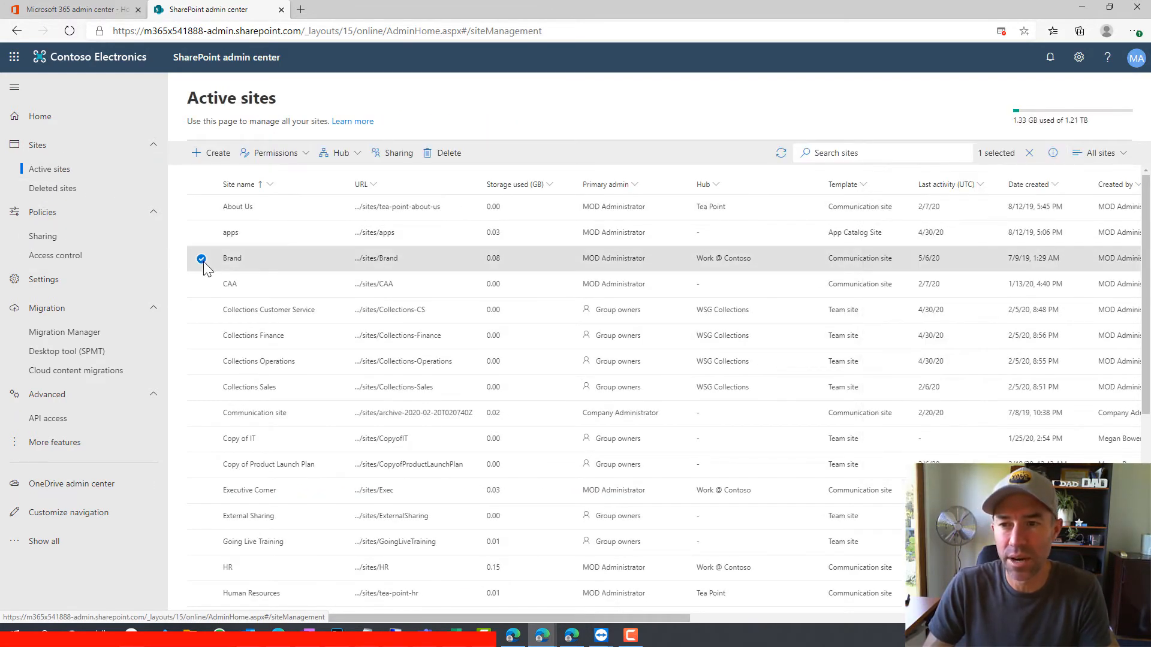
left_click(383, 153)
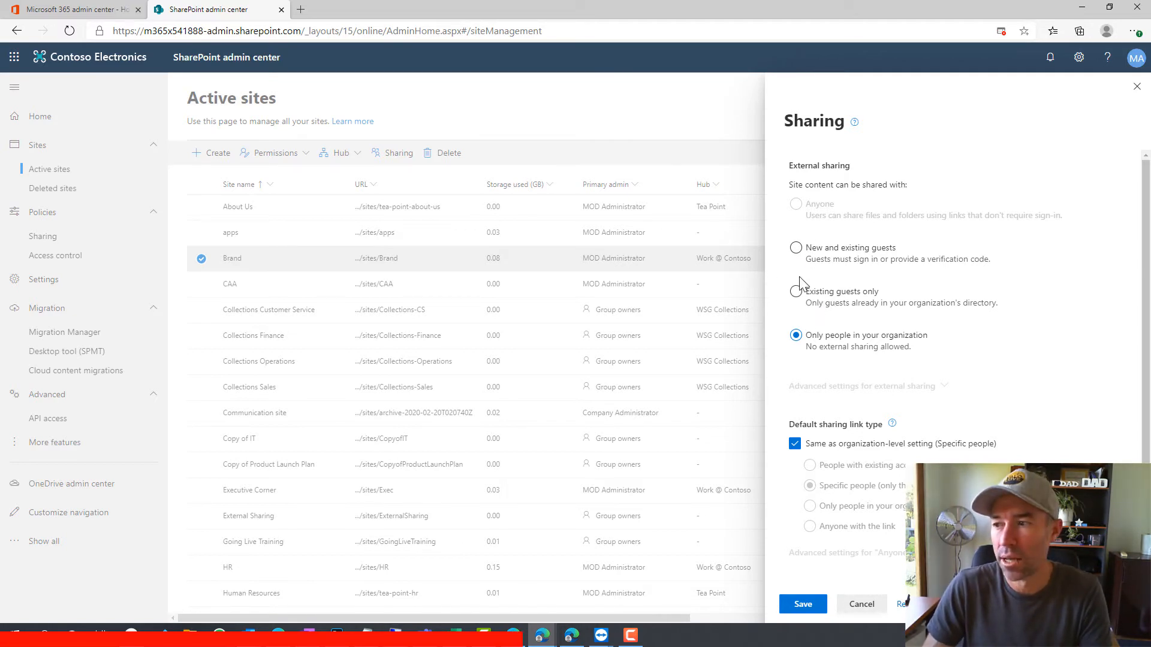
scroll(830, 280, "down", 1)
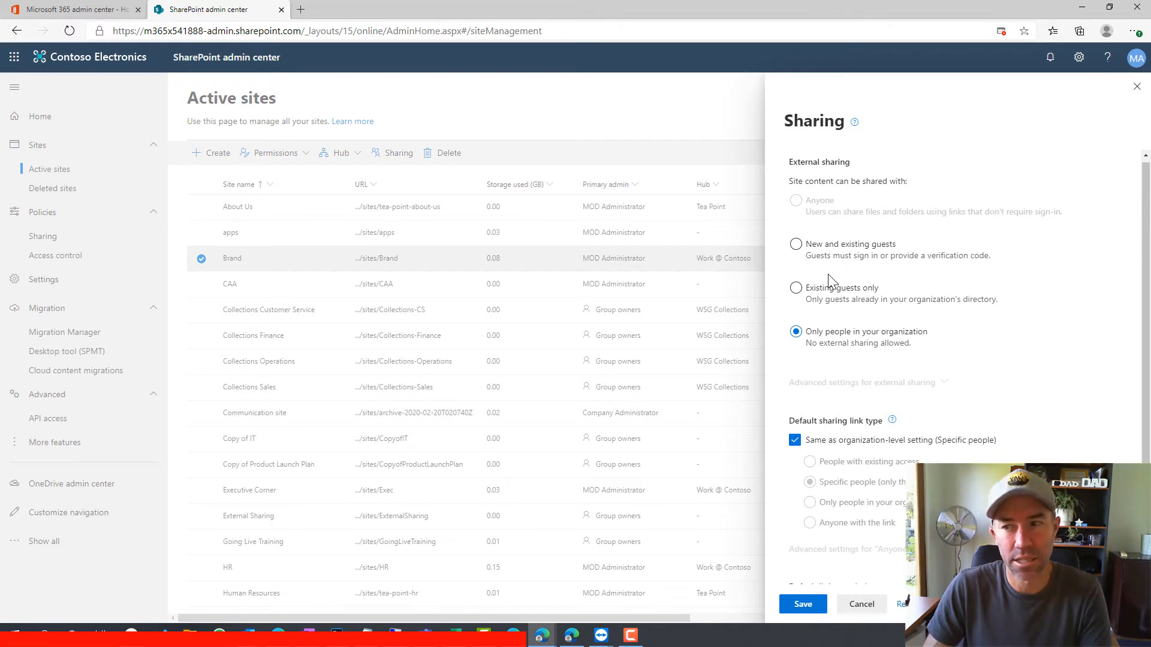
left_click(797, 246)
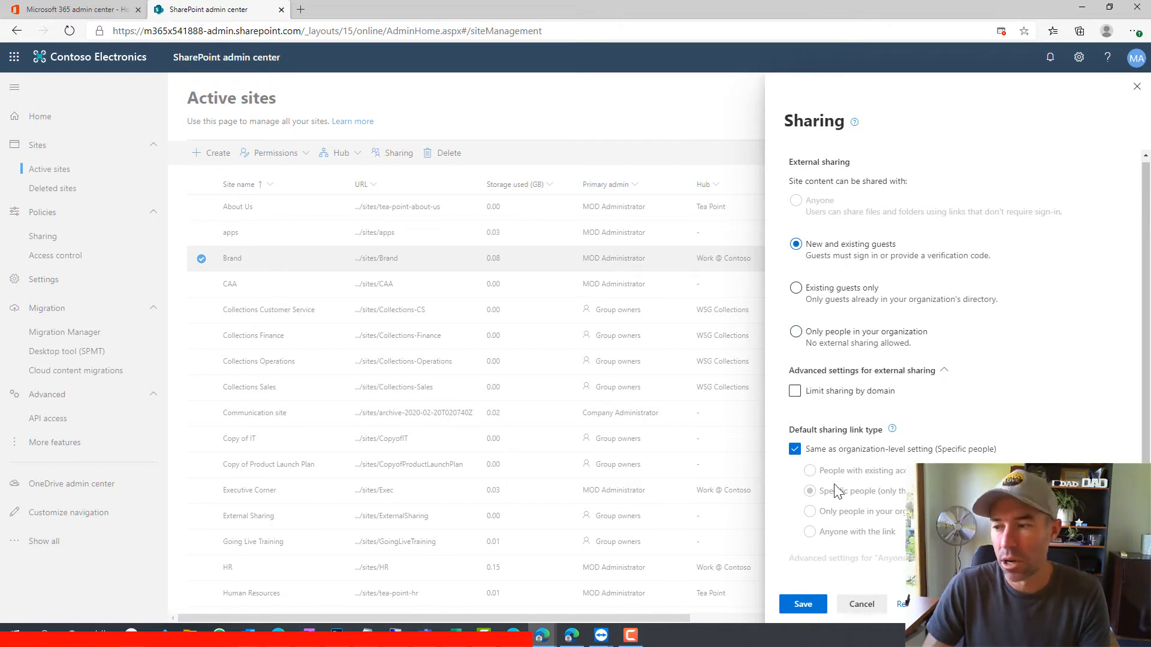
left_click(806, 605)
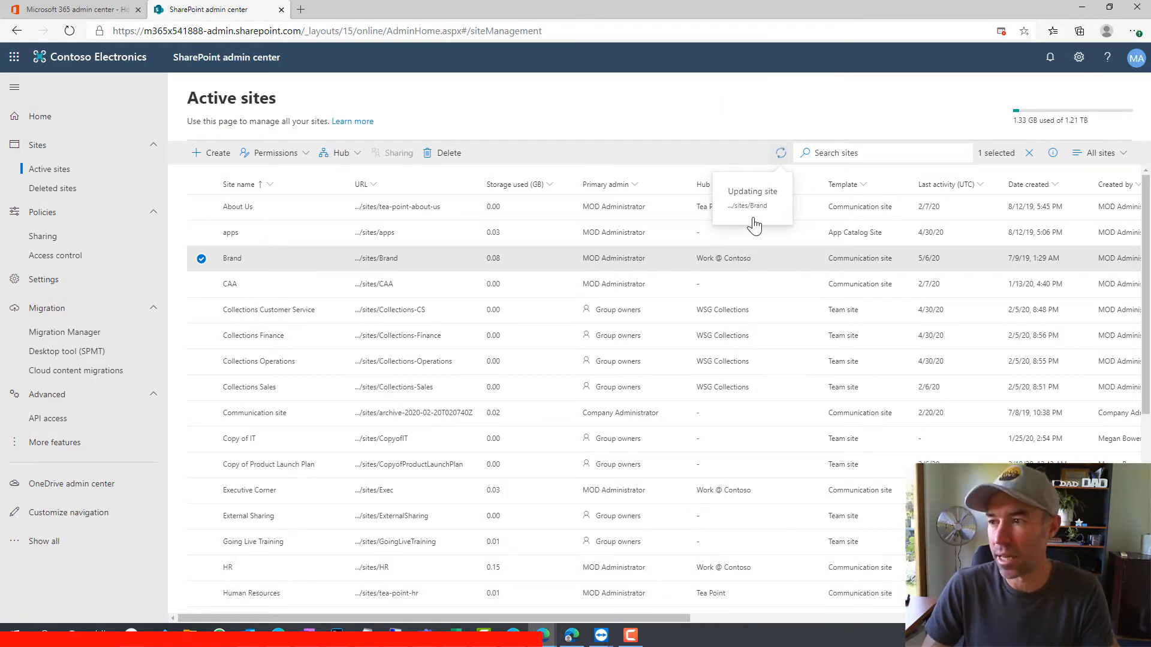
left_click(380, 259)
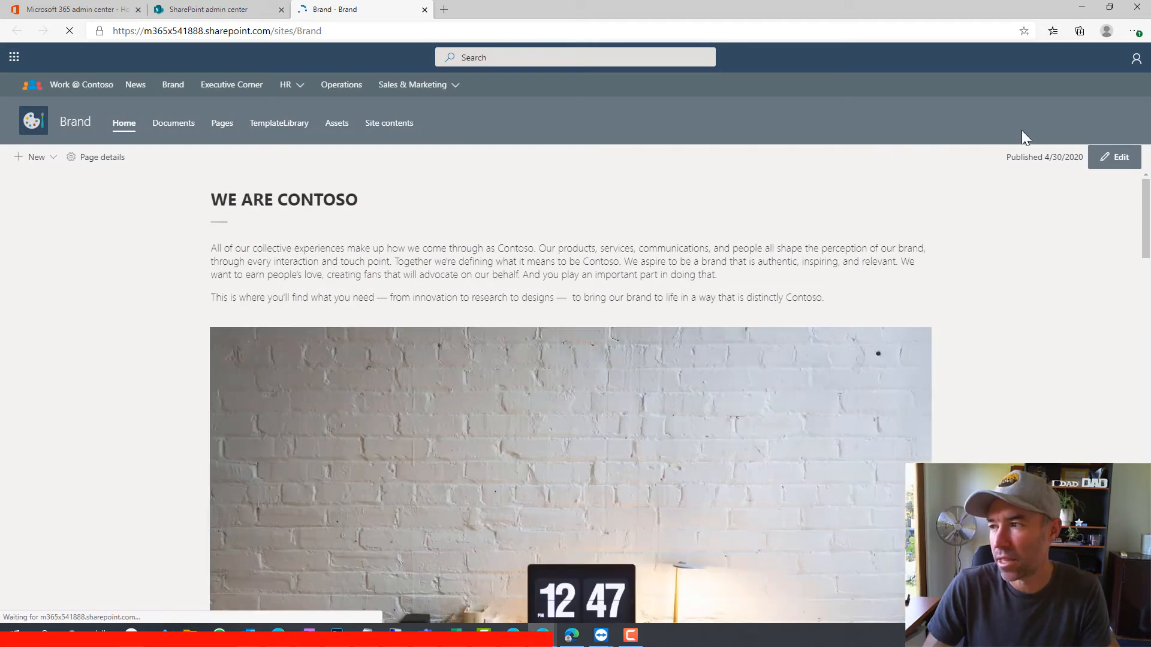
Enter an external guest's e-mail in the Brand site's Share panel, close it, and return to the admin center
left_click(1092, 122)
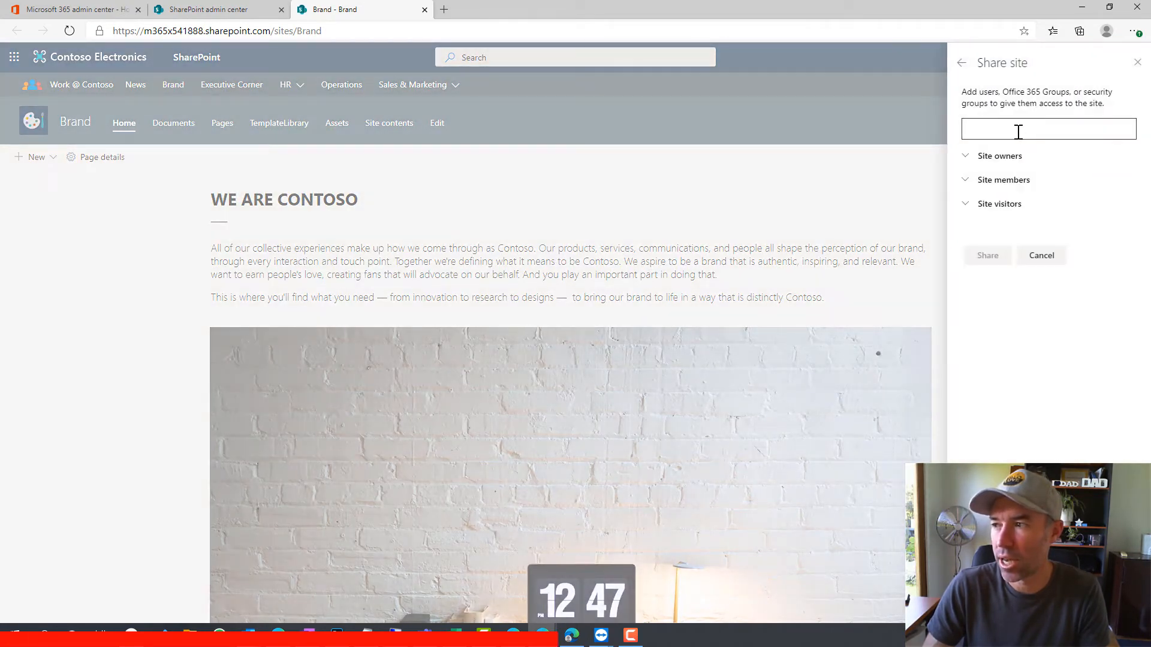
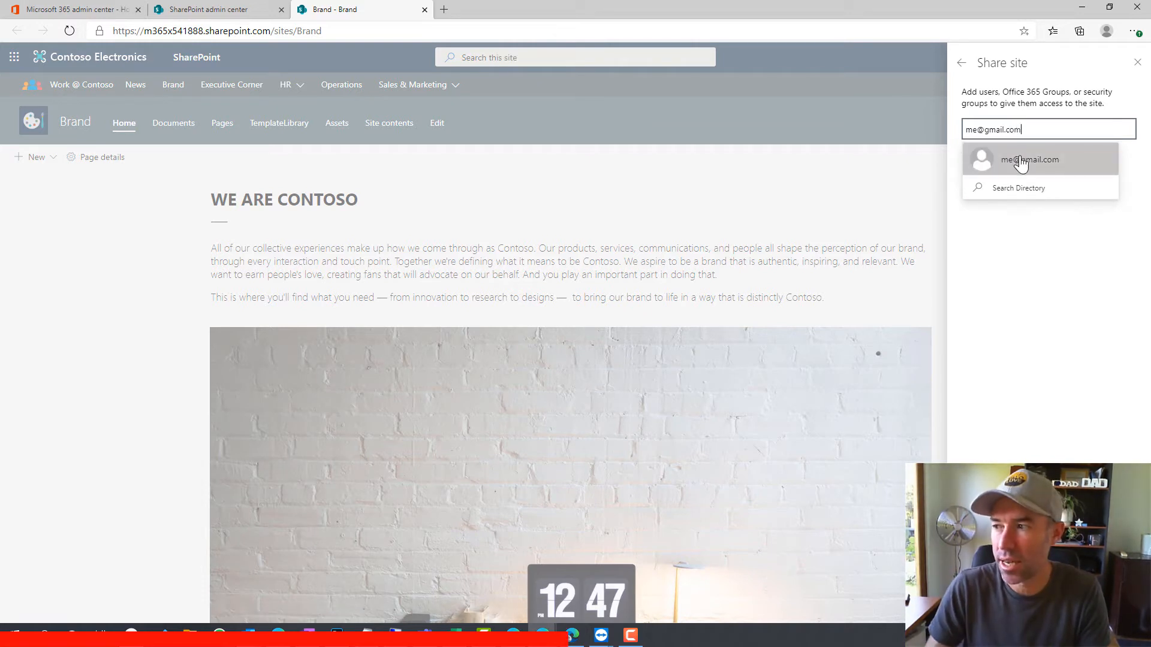
left_click(1016, 161)
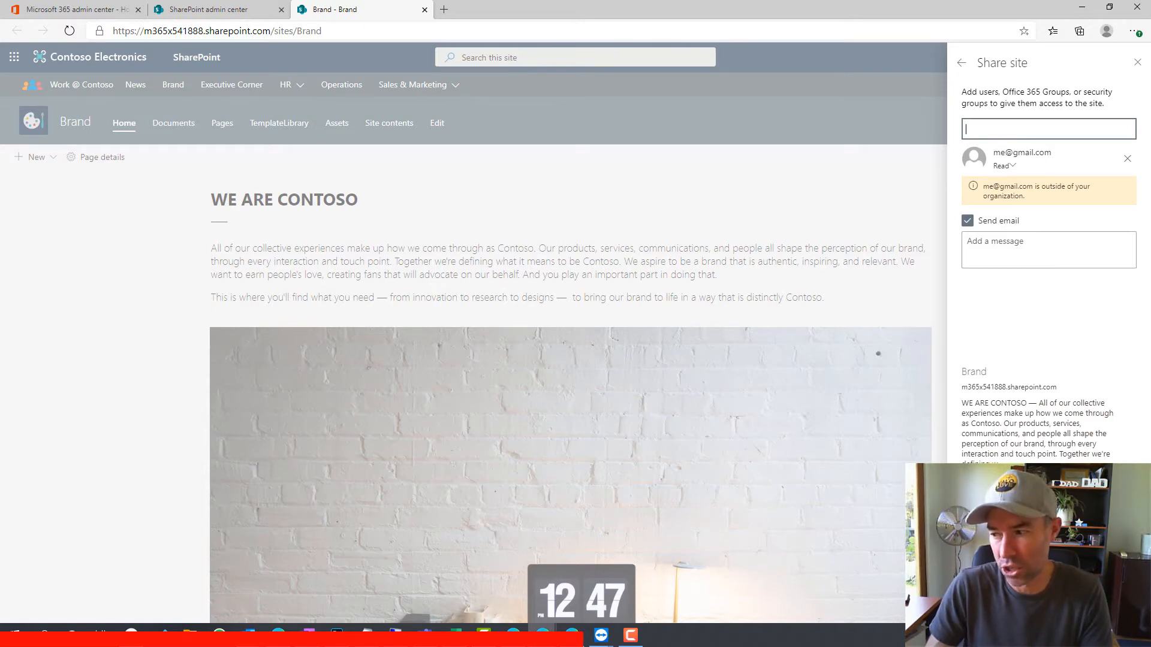
left_click(443, 169)
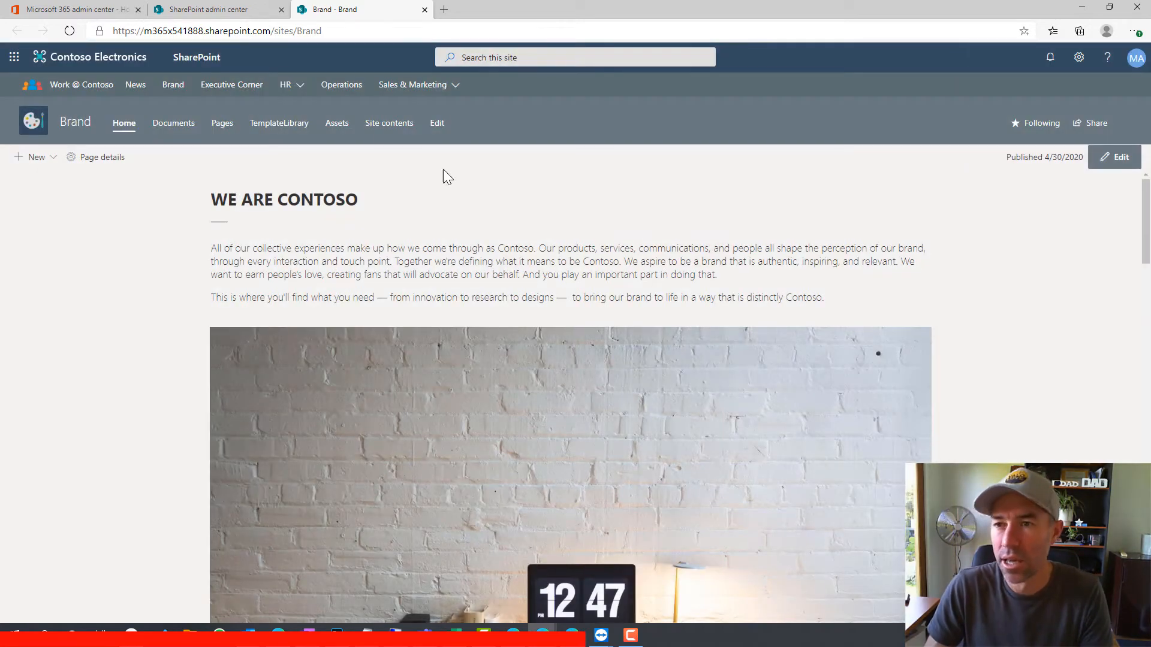
left_click(221, 12)
left_click(1128, 90)
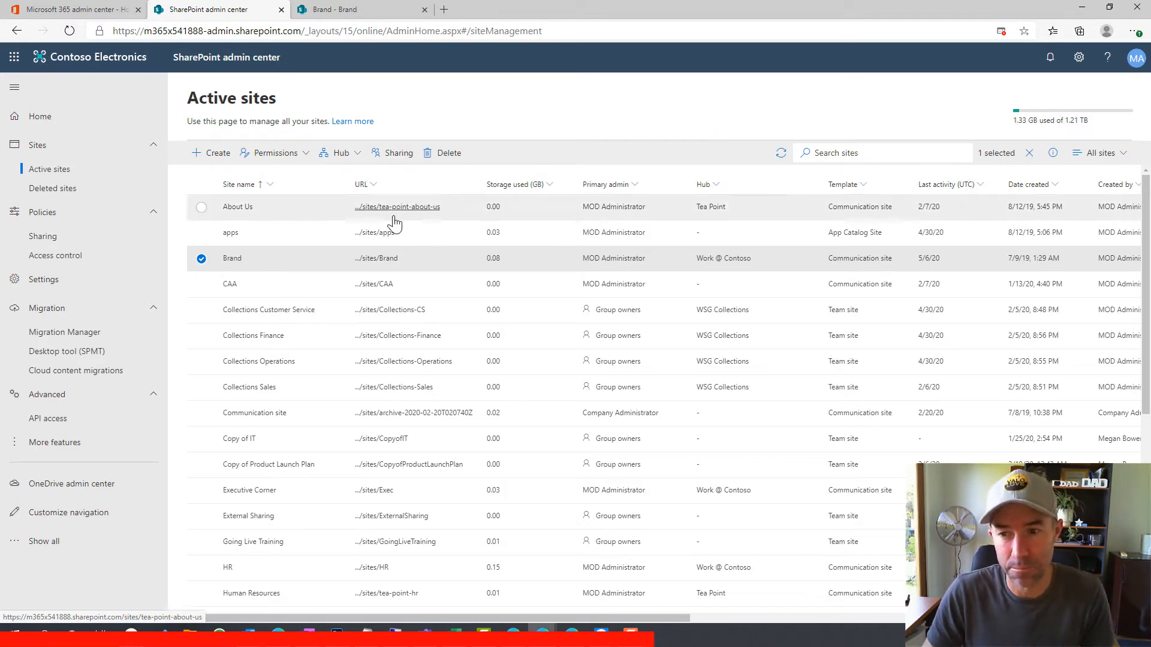
Raise organization sharing for both SharePoint and OneDrive to Anyone
left_click(202, 259)
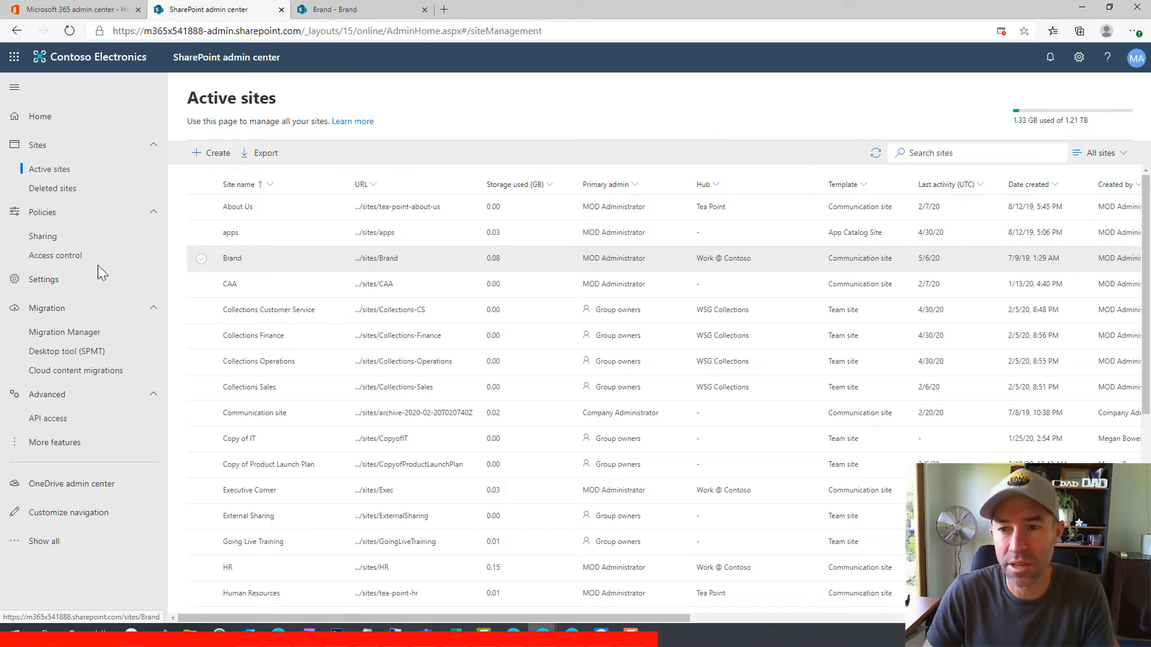
left_click(43, 236)
scroll(282, 336, "down", 4)
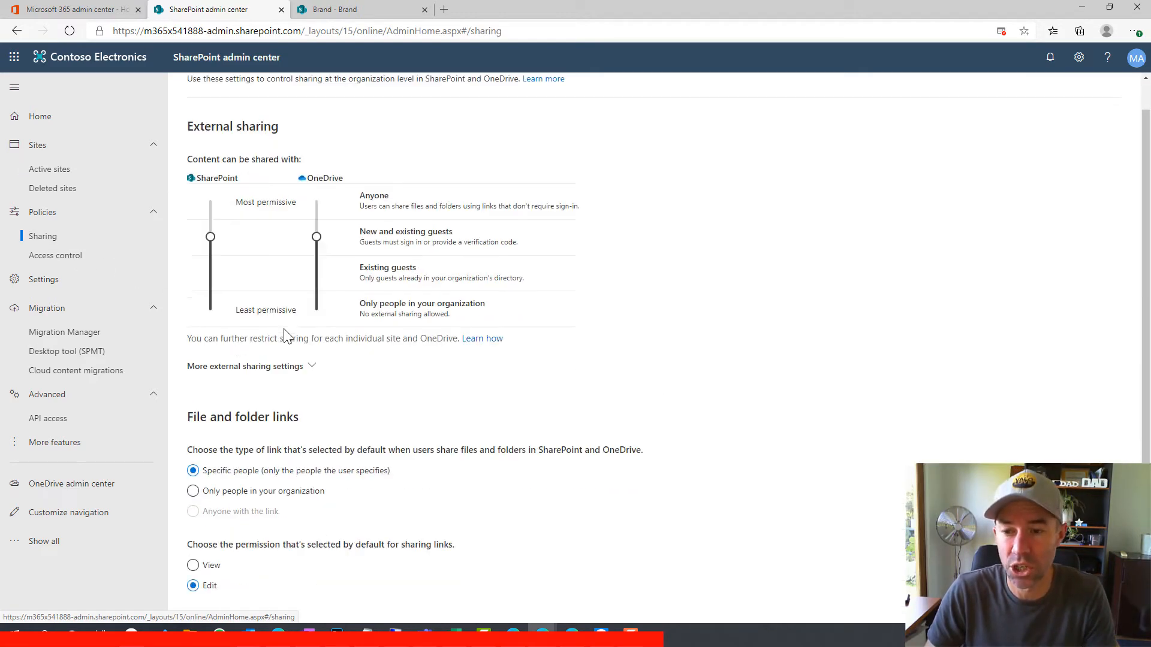
scroll(287, 338, "up", 4)
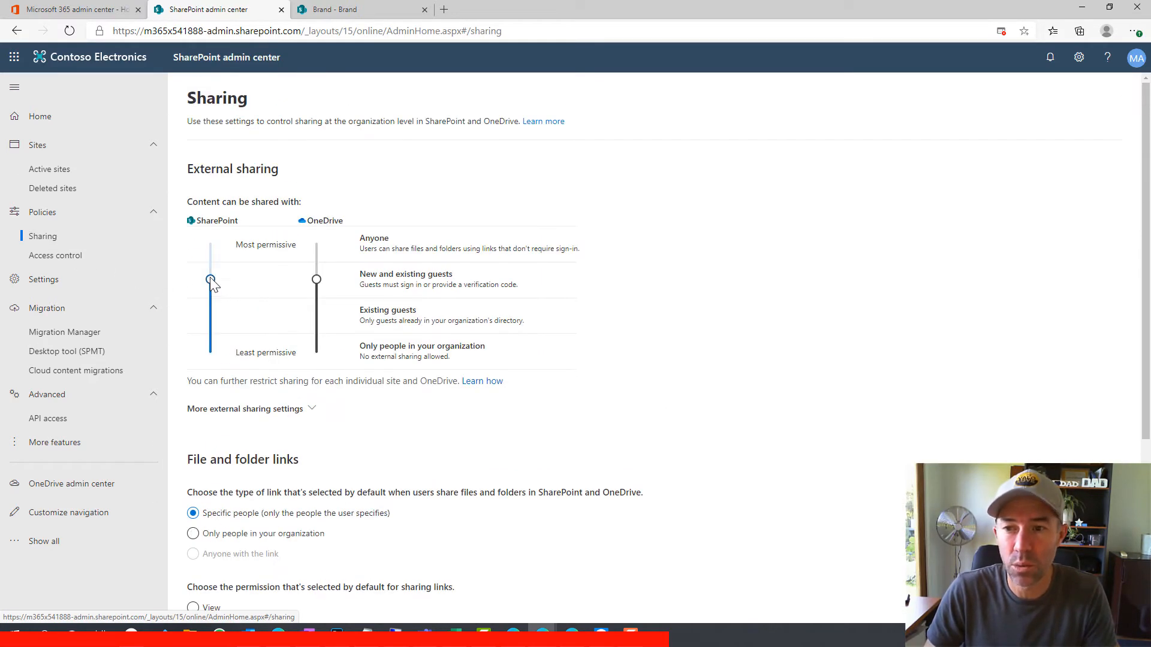
left_click_drag(210, 277, 209, 241)
left_click_drag(316, 279, 316, 243)
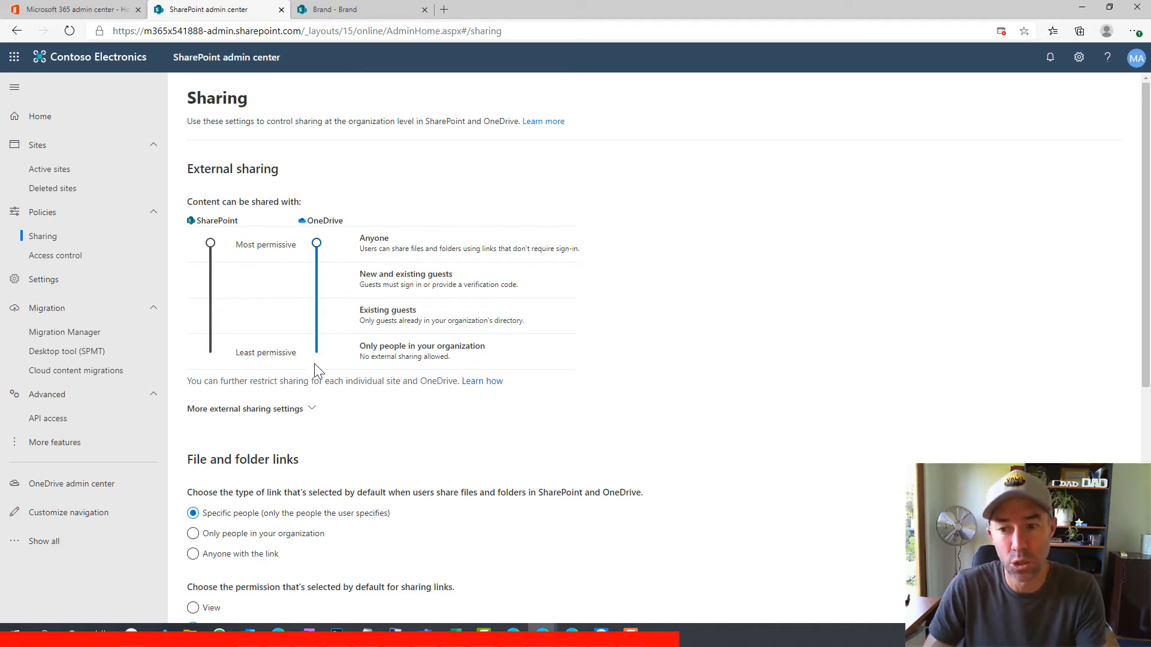
Expand More external sharing settings, review the File and folder links defaults, then return to the Brand site
scroll(311, 359, "down", 3)
left_click(303, 268)
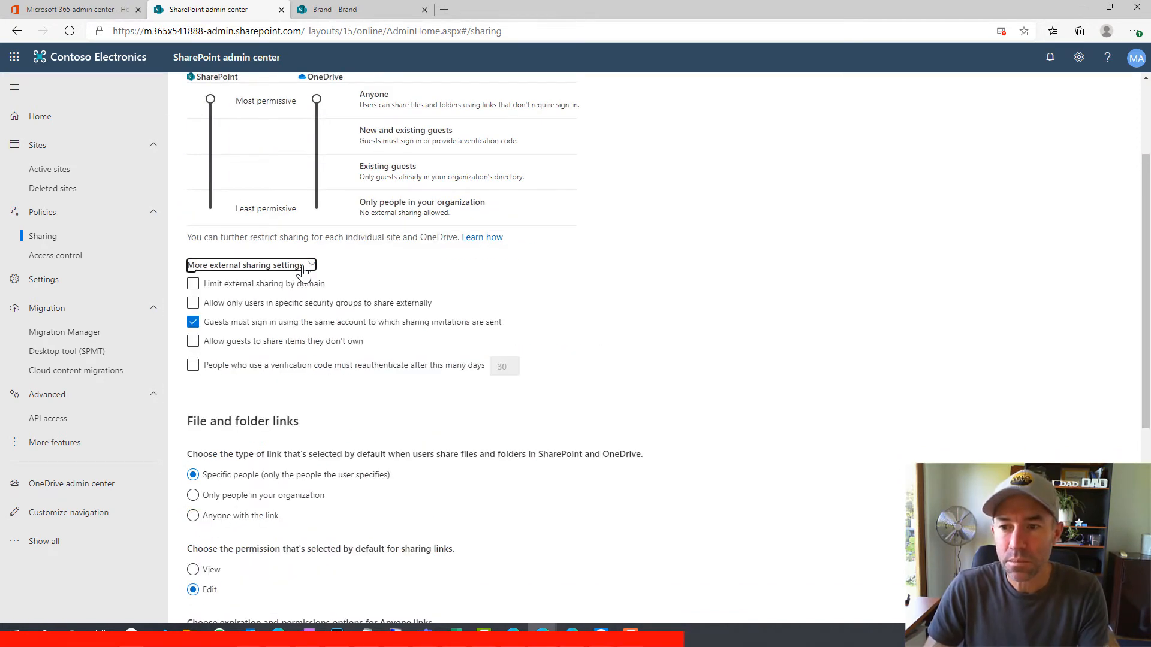
scroll(537, 327, "up", 3)
scroll(540, 331, "down", 3)
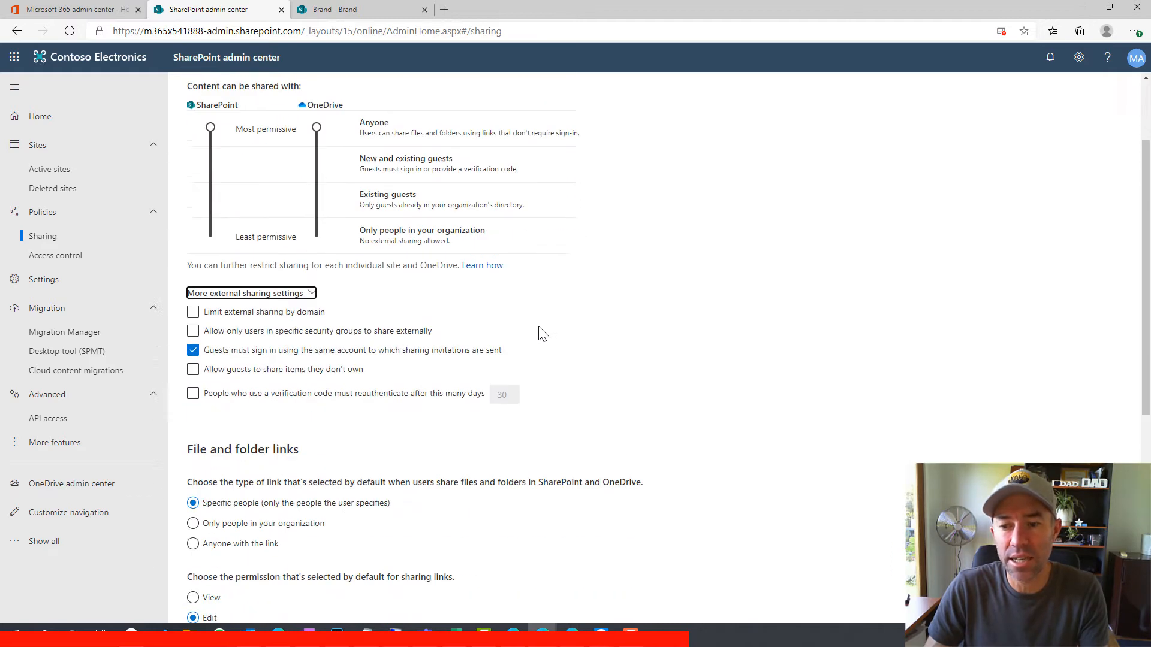
scroll(543, 334, "down", 4)
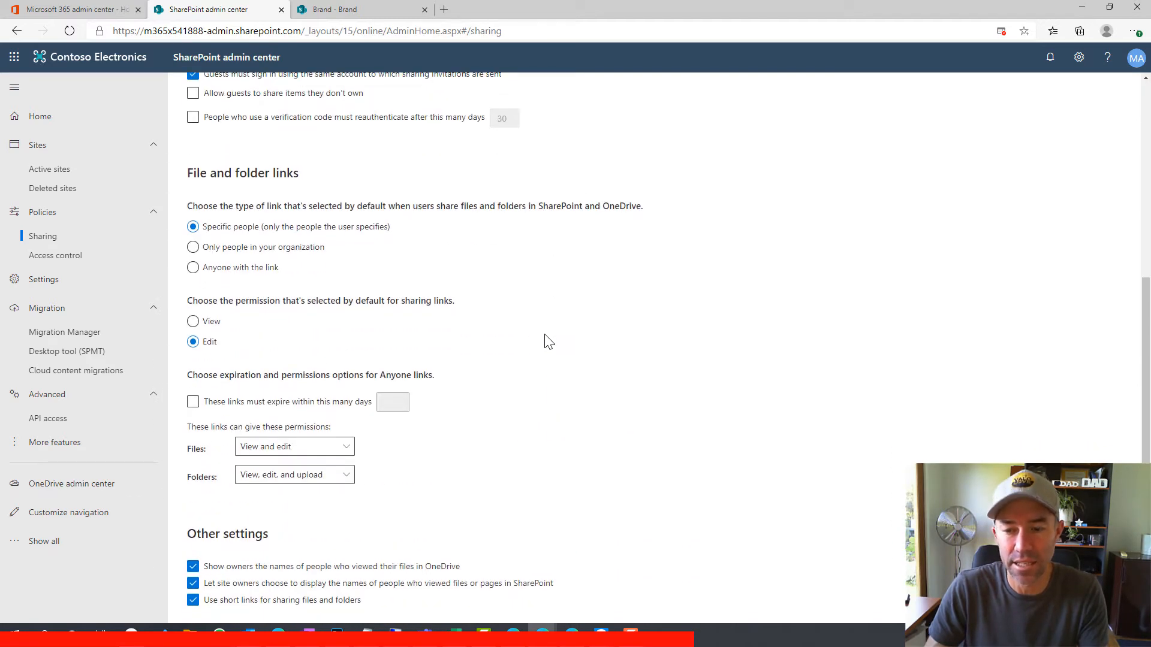
scroll(547, 344, "up", 5)
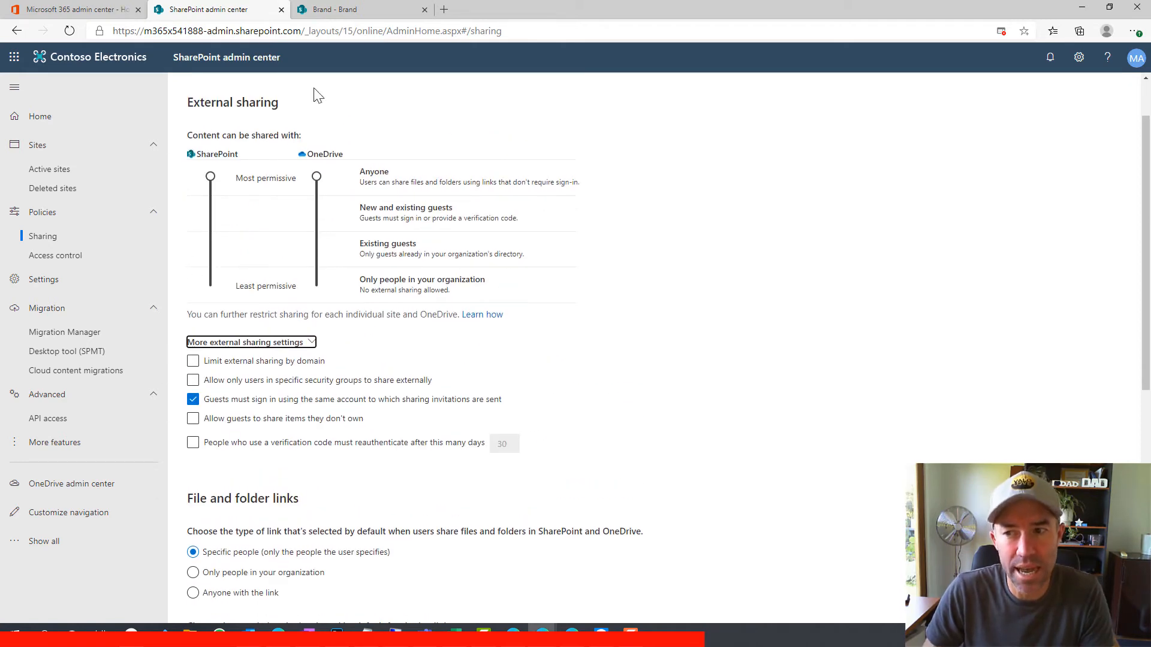
scroll(471, 376, "down", 6)
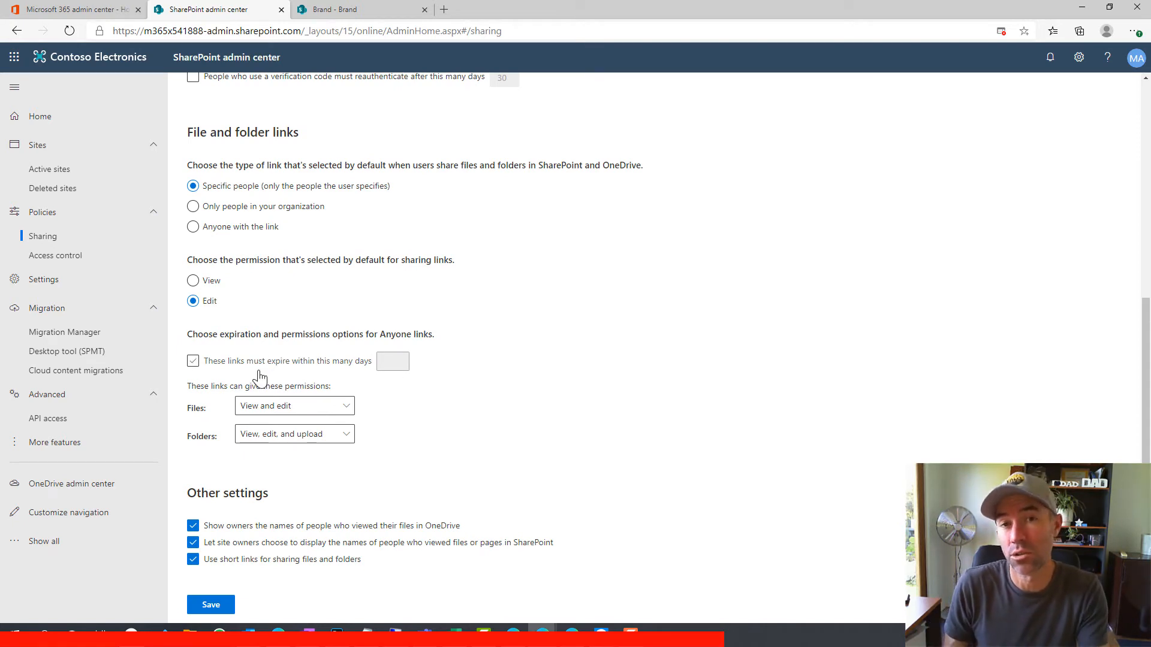
scroll(381, 399, "up", 3)
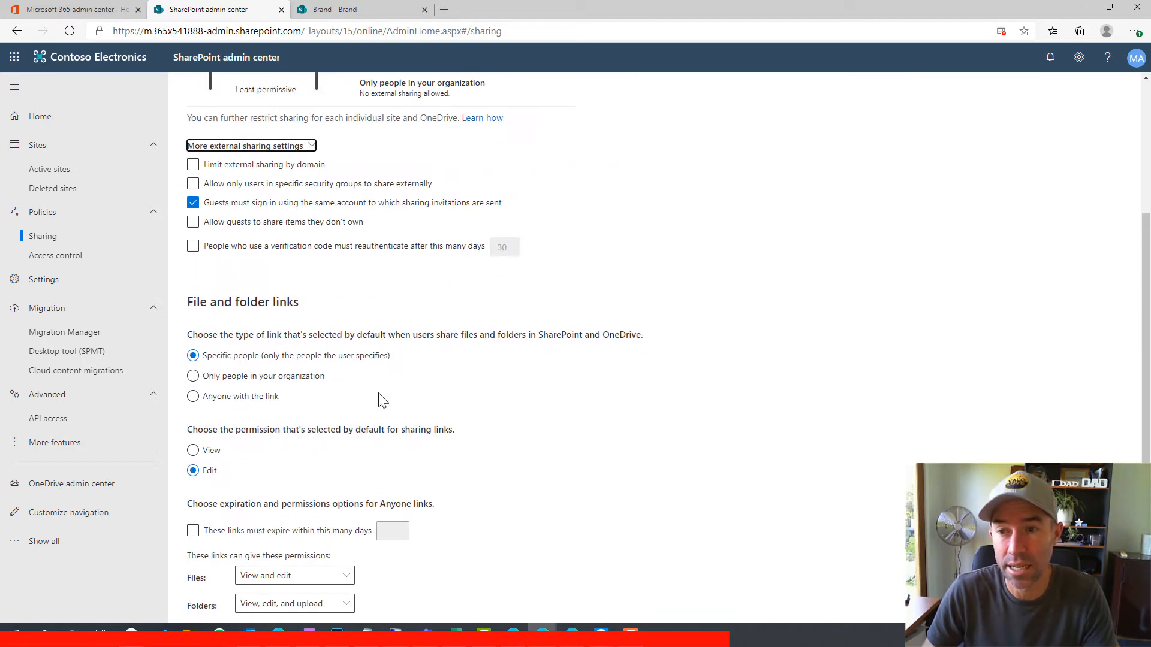
left_click_drag(189, 311, 296, 311)
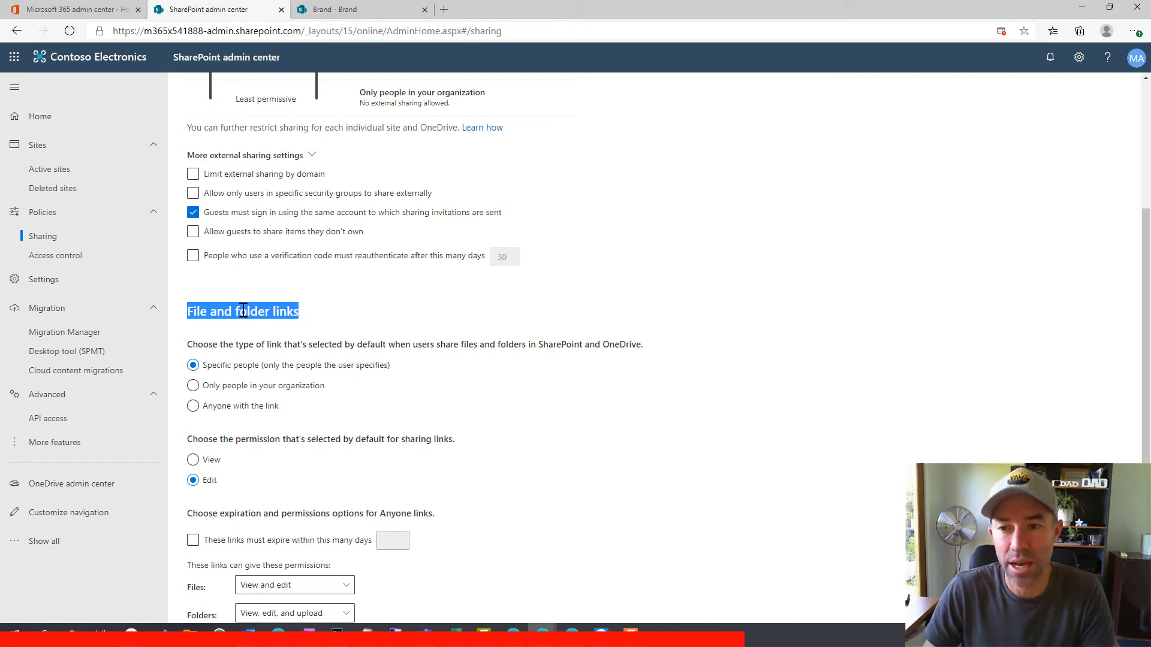
left_click(192, 315)
left_click_drag(188, 313, 301, 306)
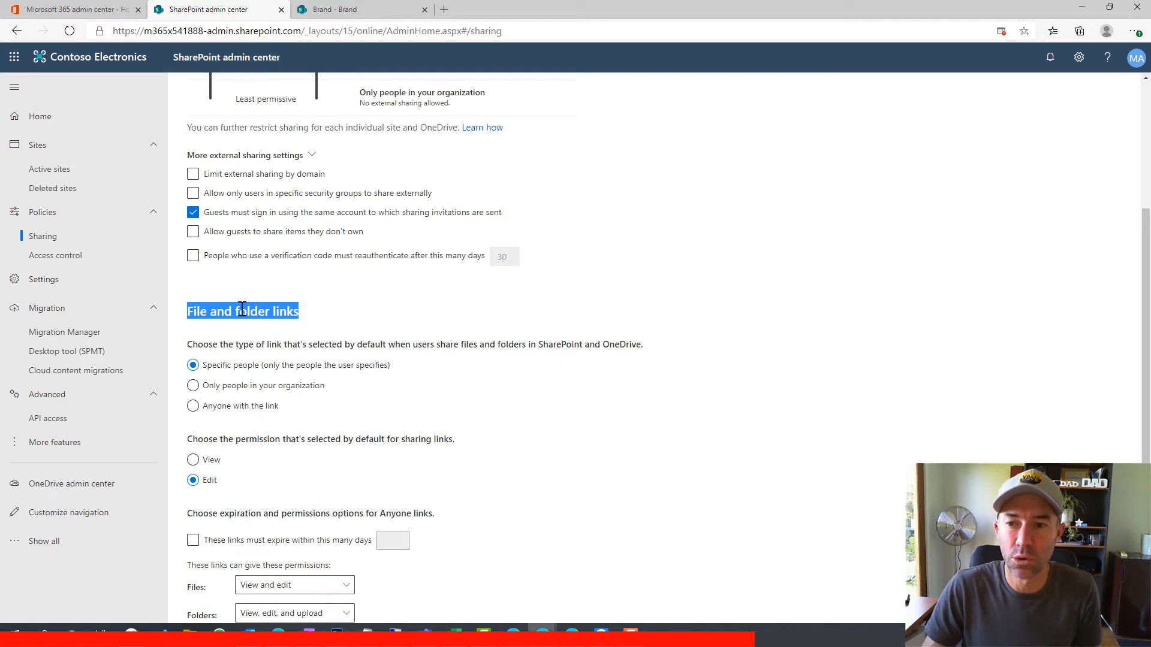
left_click(206, 315)
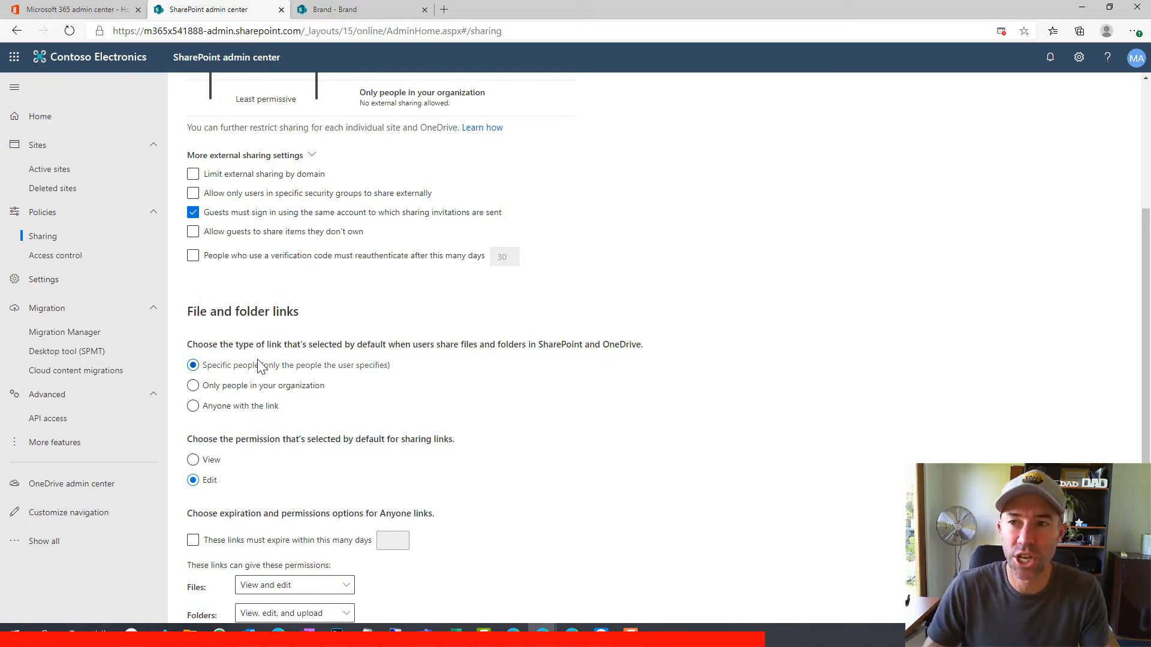
left_click(346, 12)
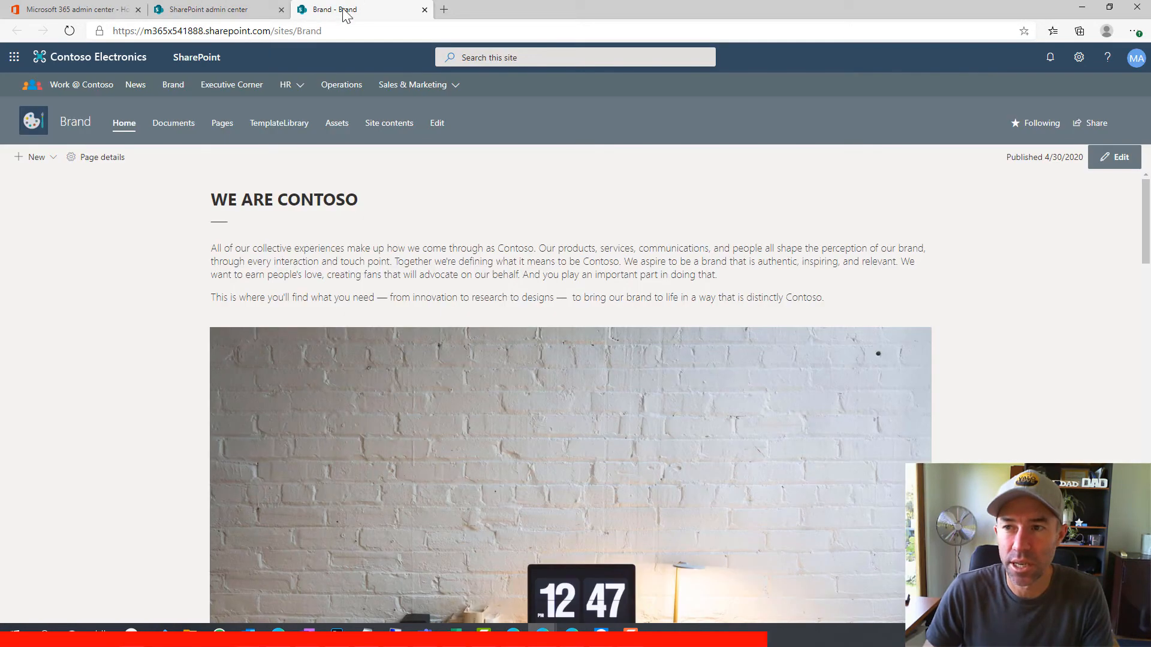
View the Send Link options for Customer Product Survey.xlsx in Brand Documents, then return to the admin center
left_click(172, 127)
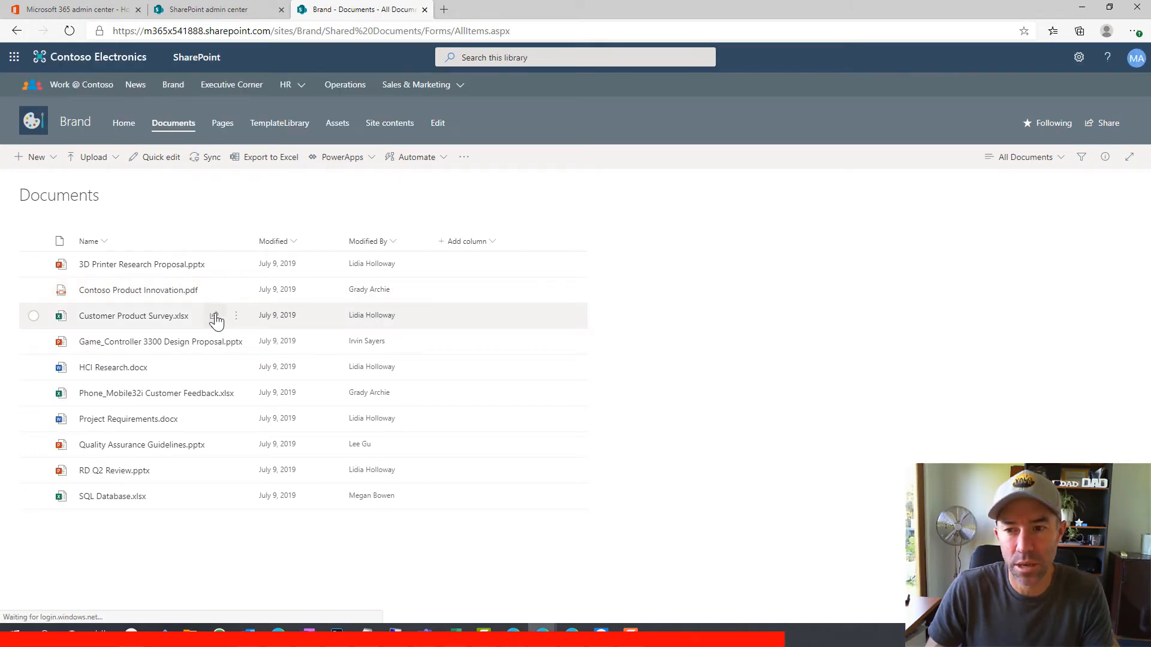
left_click(214, 316)
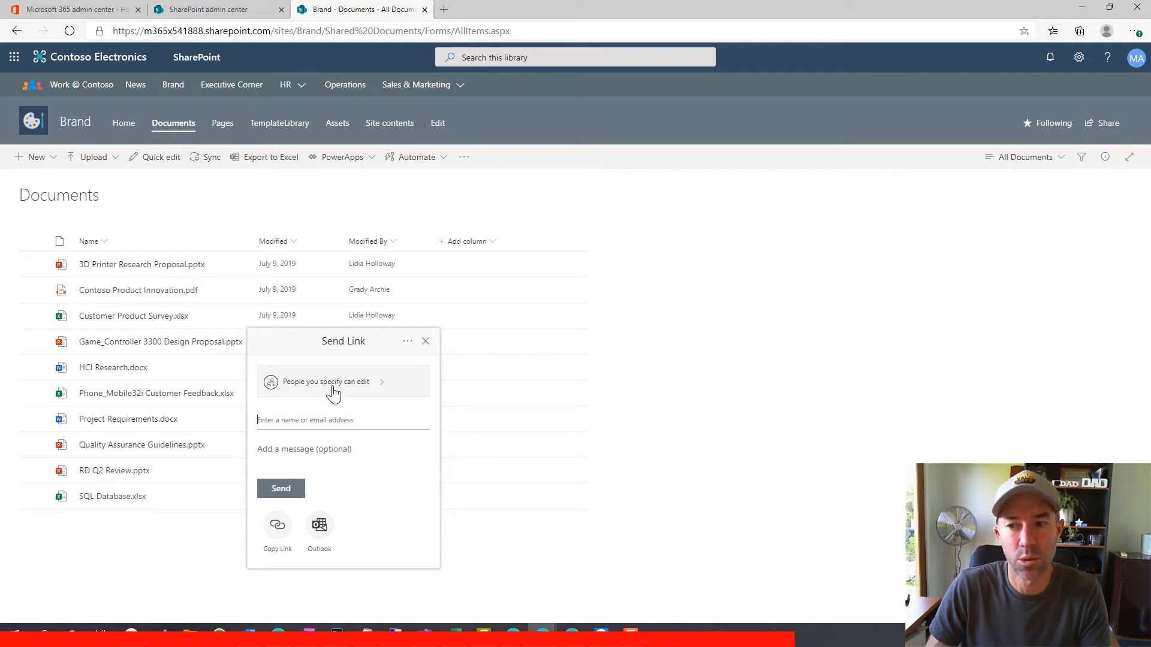
key("ctrl+shift+Tab")
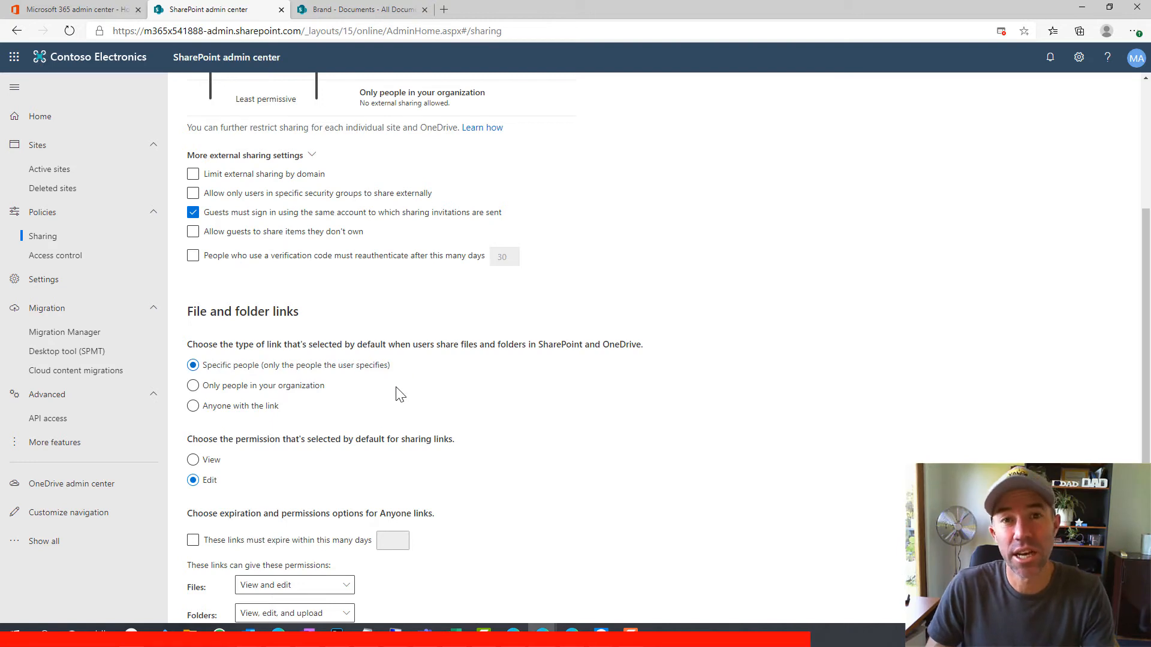
Make Anyone with the link the default sharing link type, save, and go back to Brand Documents
left_click(193, 406)
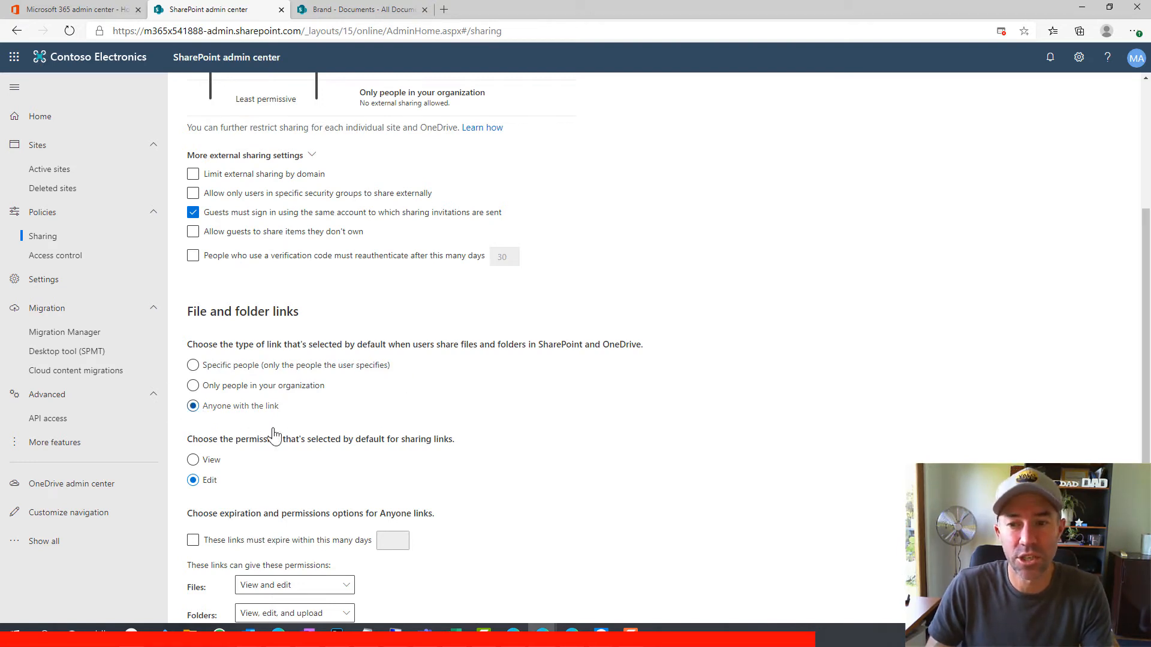
scroll(395, 426, "down", 5)
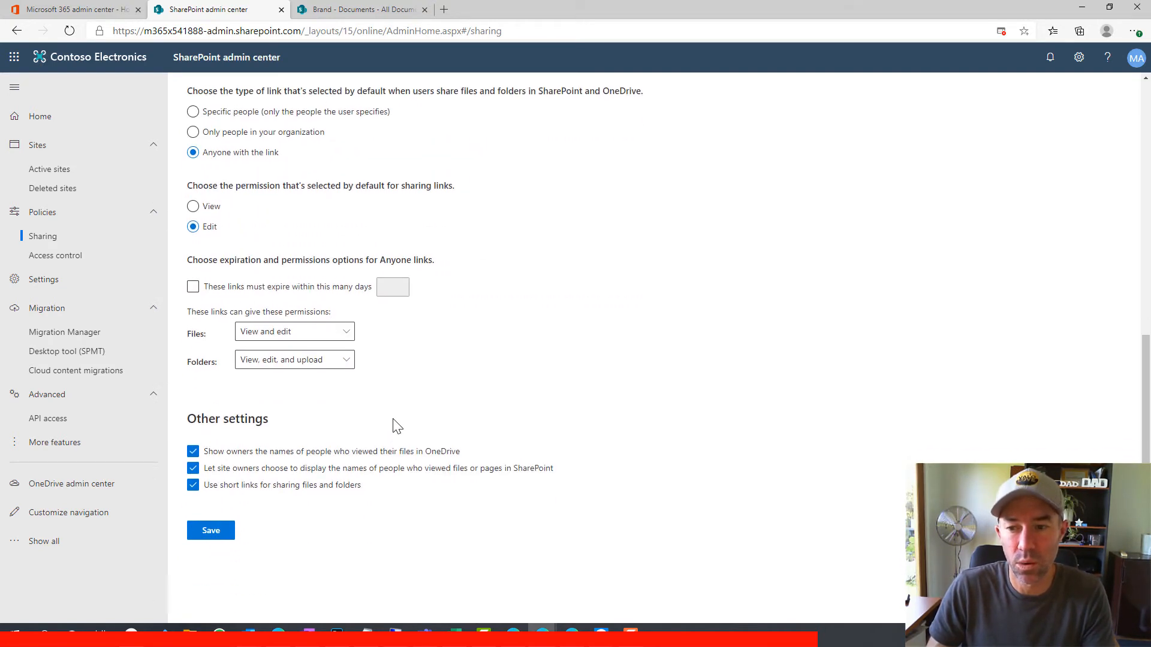
left_click(211, 524)
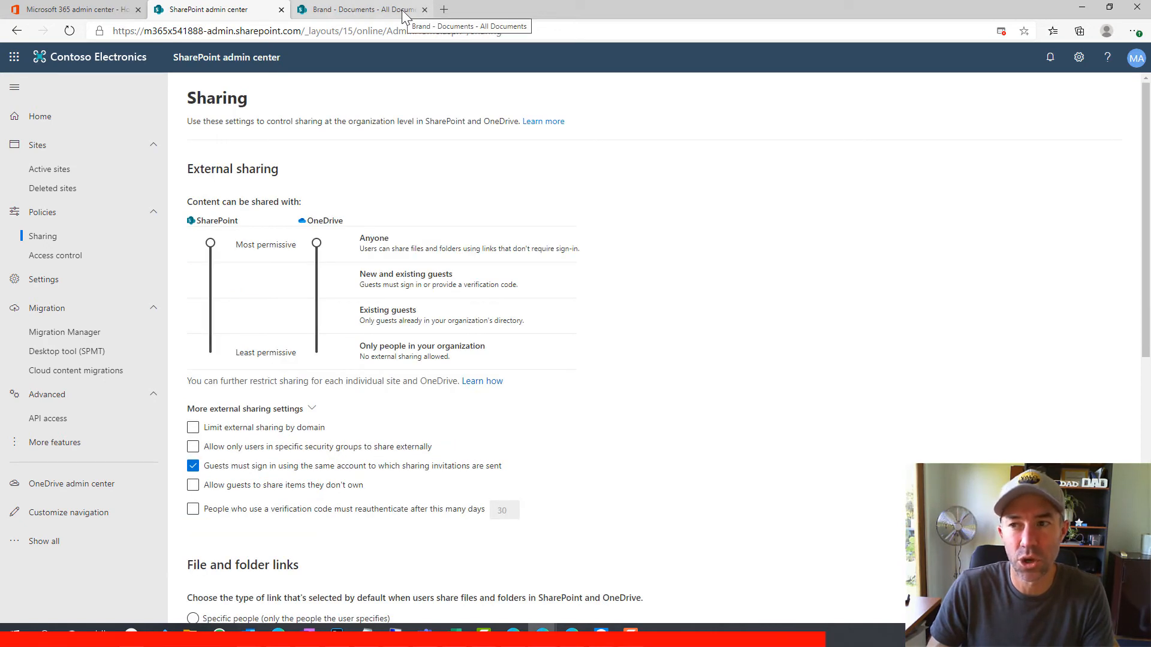
left_click(402, 10)
left_click(426, 341)
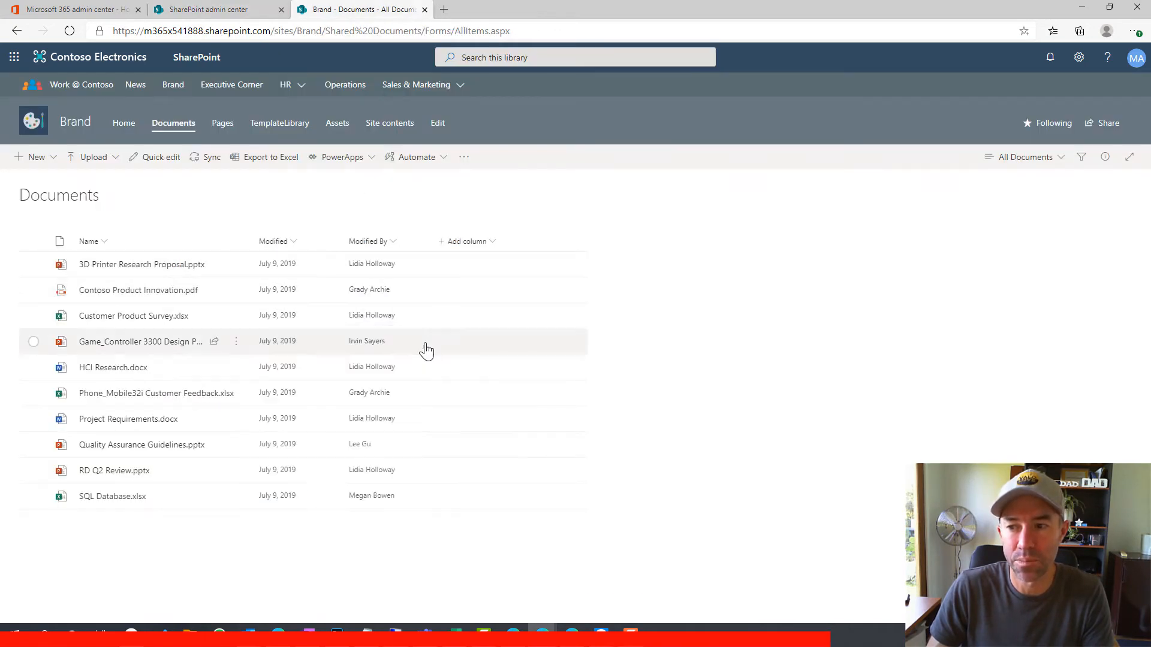
Reload Brand Documents and inspect the Game_Controller 3300 Design Proposal's link settings, then return to the admin center
left_click(68, 30)
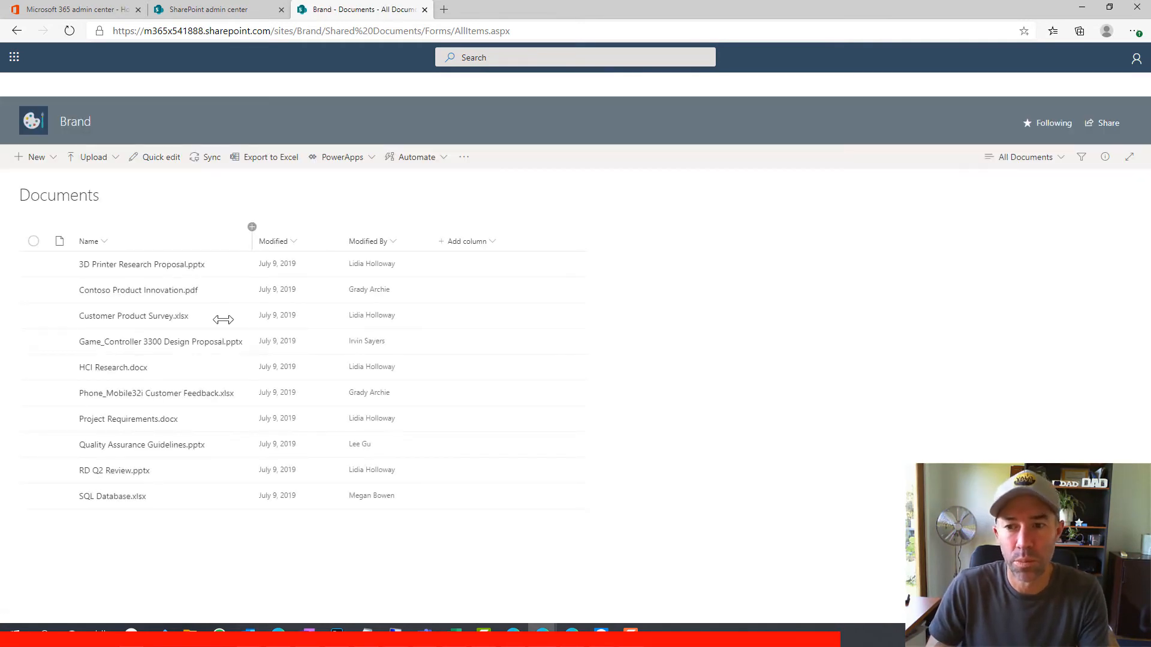
left_click(214, 318)
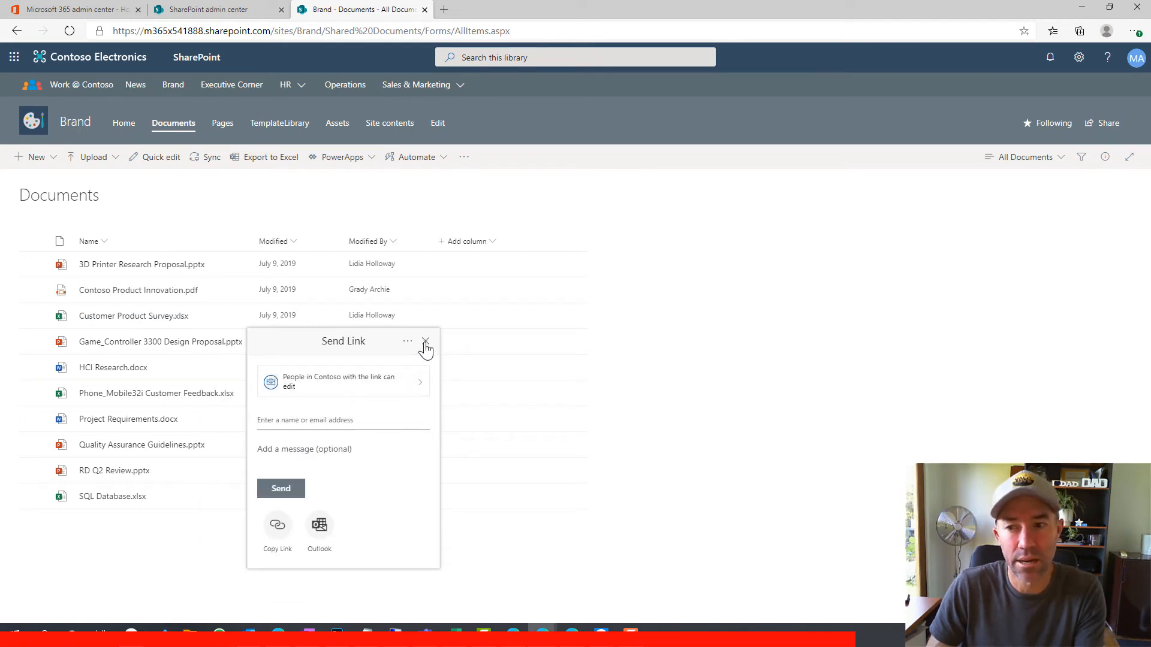
left_click(391, 382)
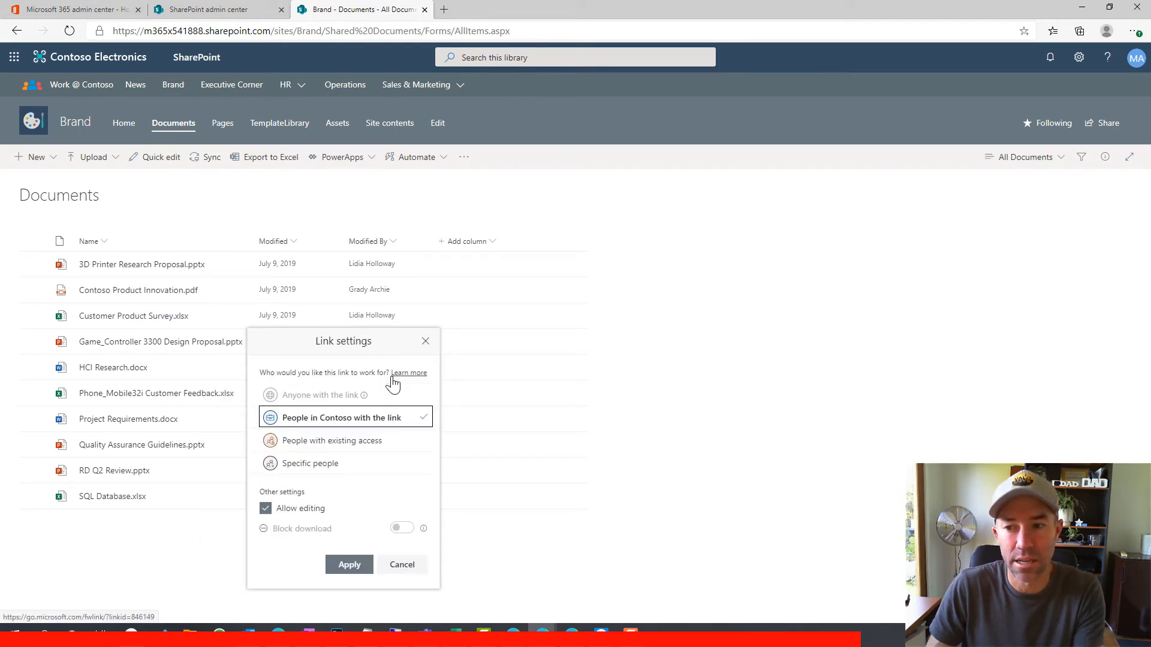
left_click(425, 341)
left_click(211, 10)
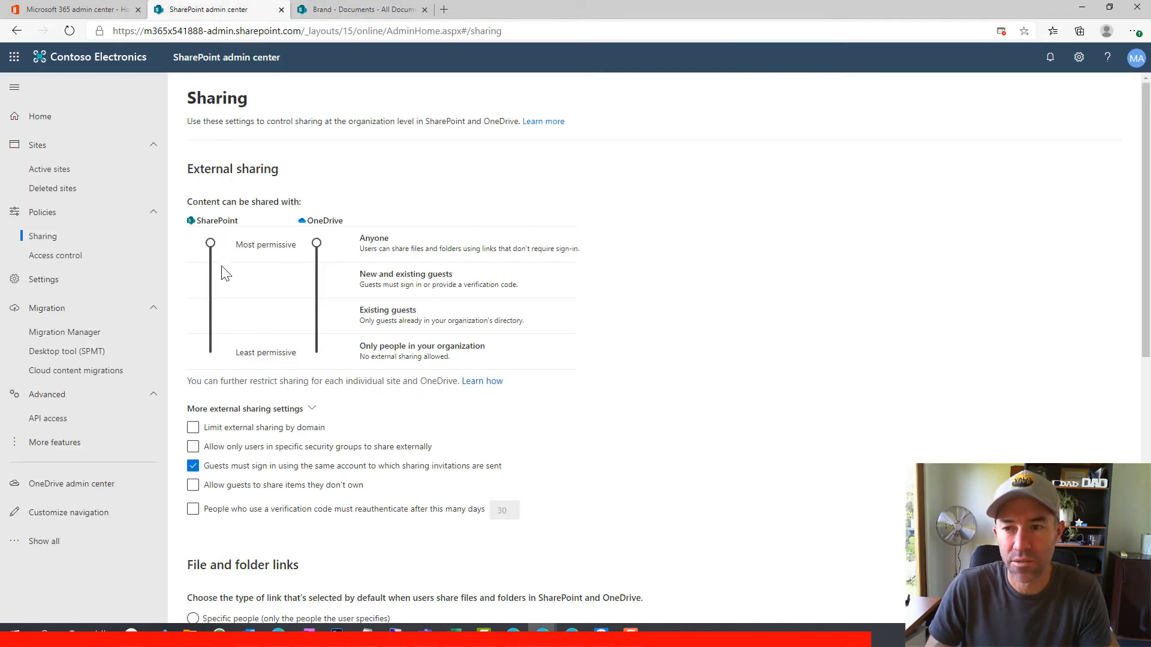
Set the Brand site's external sharing to Anyone, save, and open the site in a new tab
left_click(63, 173)
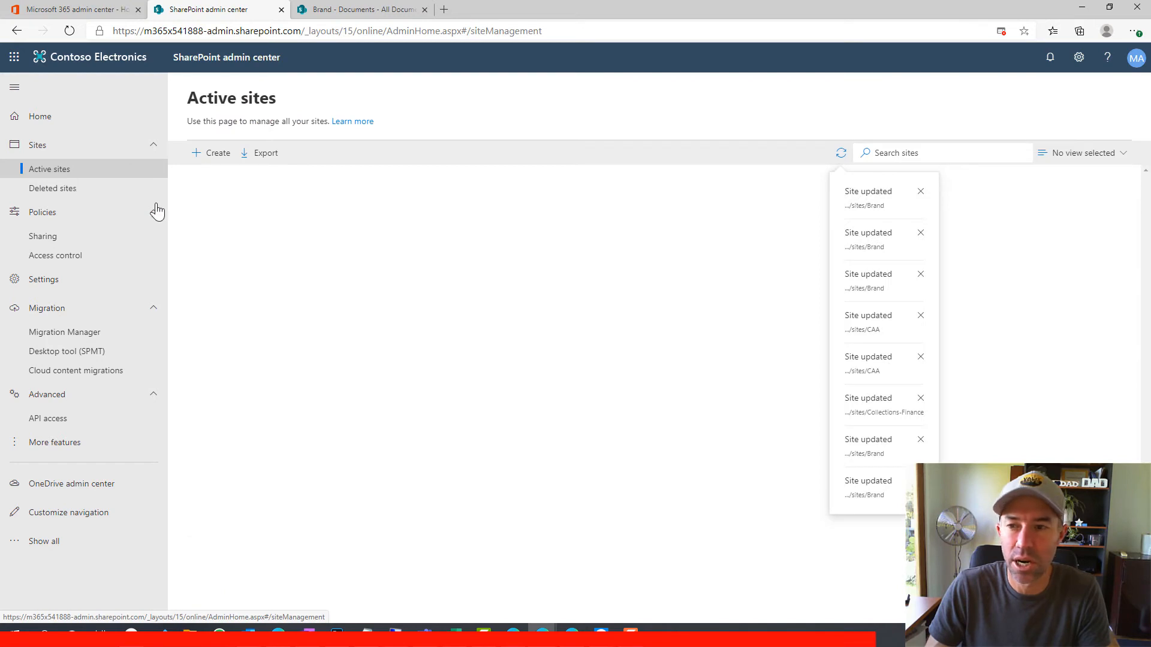
left_click(201, 259)
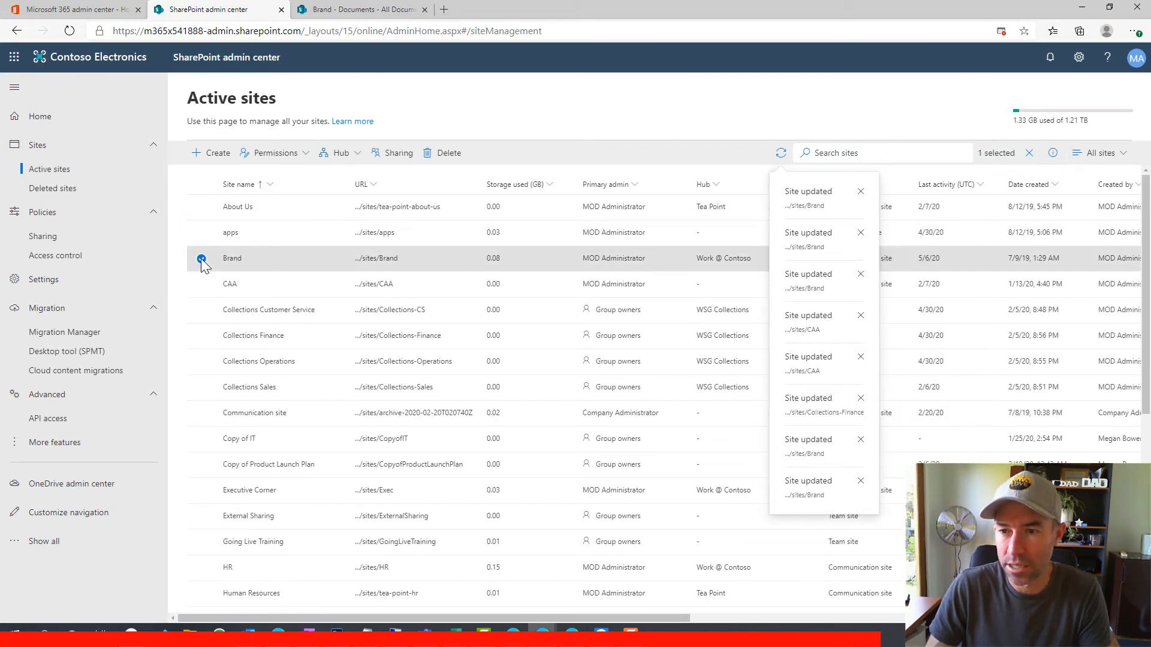
left_click(392, 153)
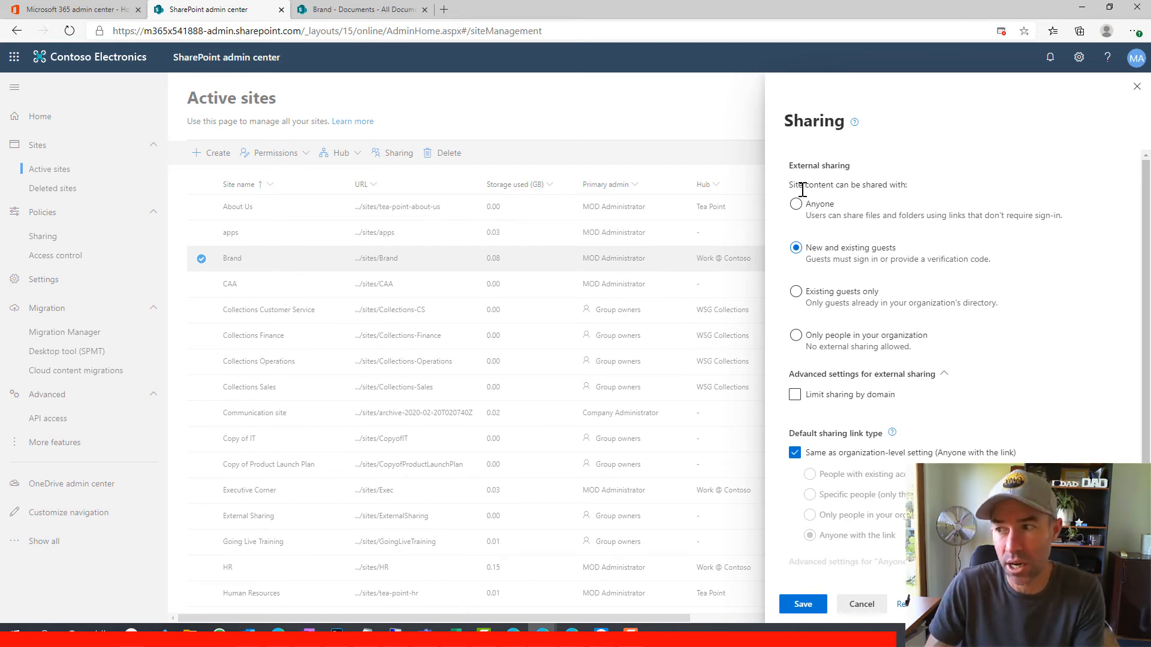
left_click(796, 205)
left_click(801, 610)
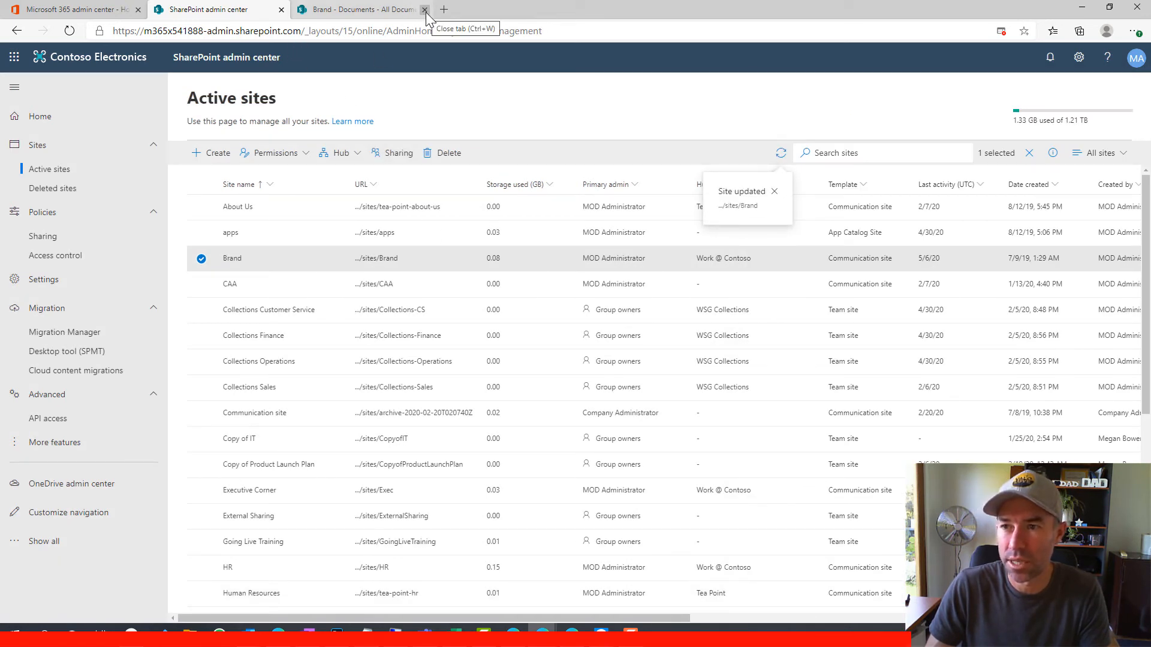
left_click(387, 259)
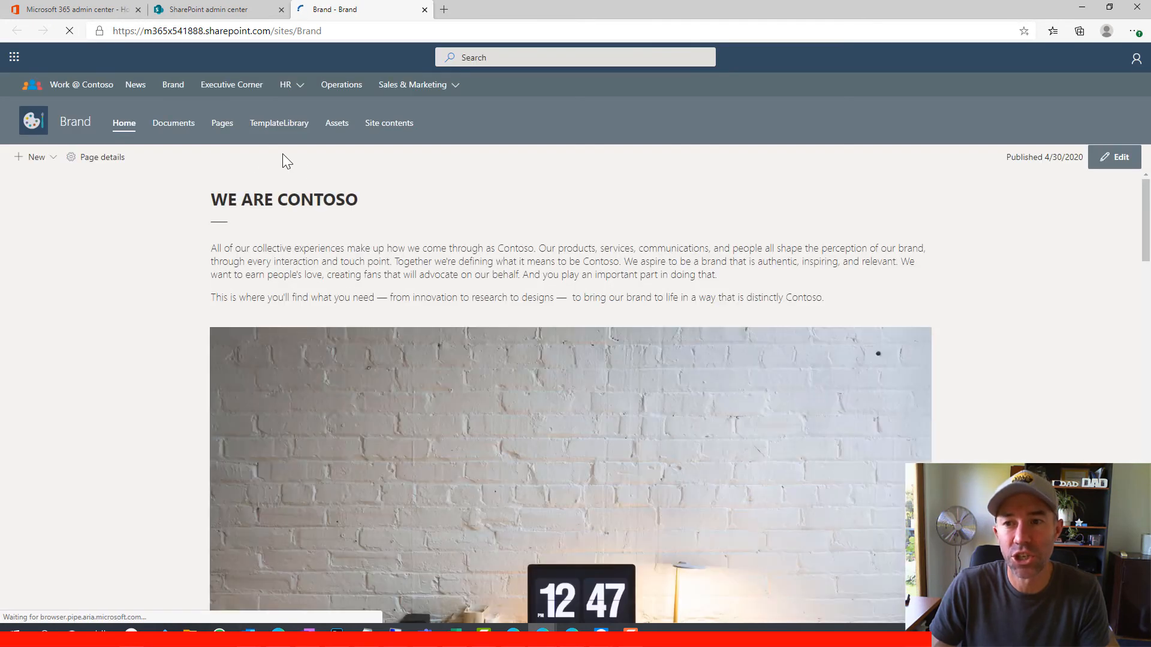
Check that sharing a Brand Documents file now defaults to Anyone with the link can edit
left_click(170, 127)
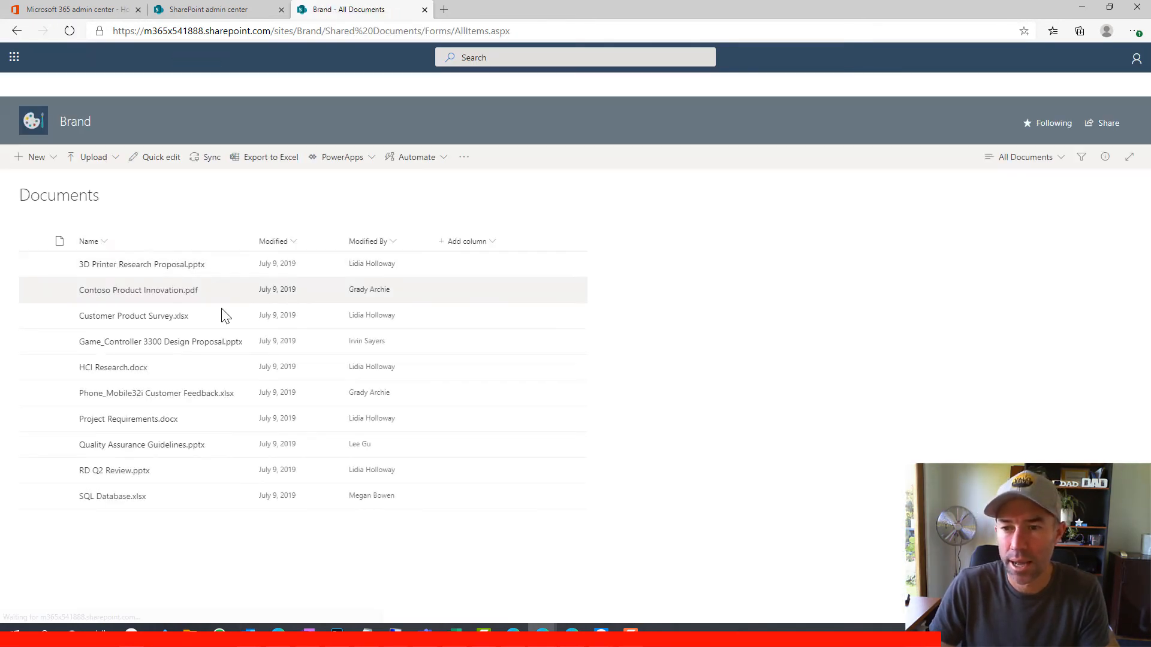
left_click(214, 317)
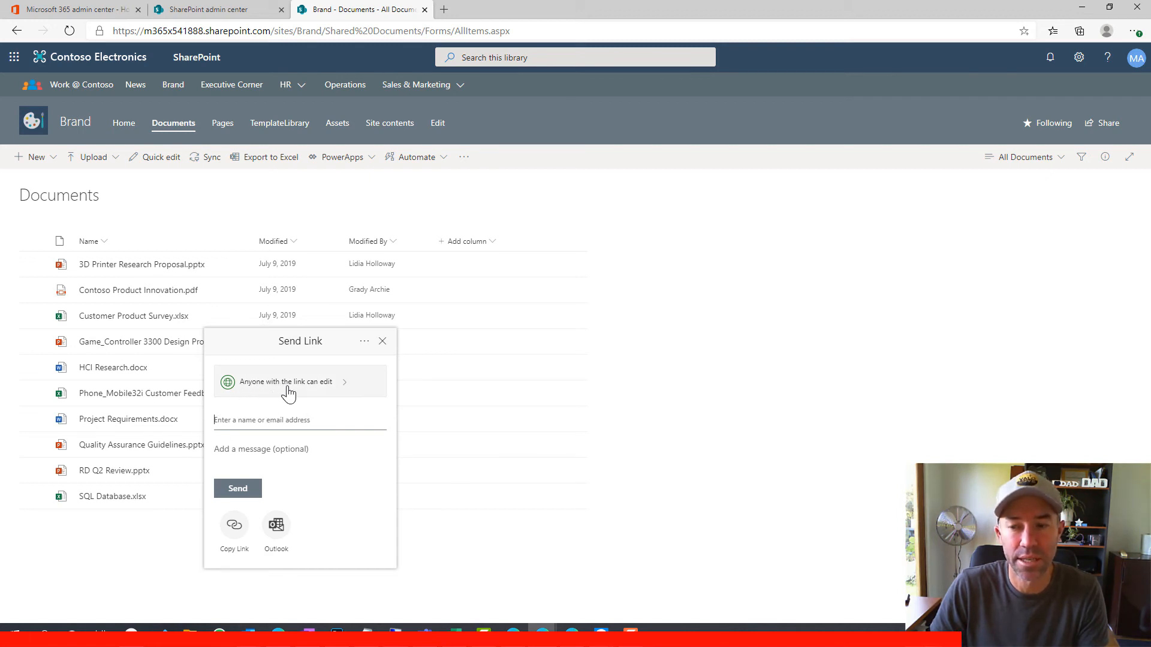
left_click(207, 10)
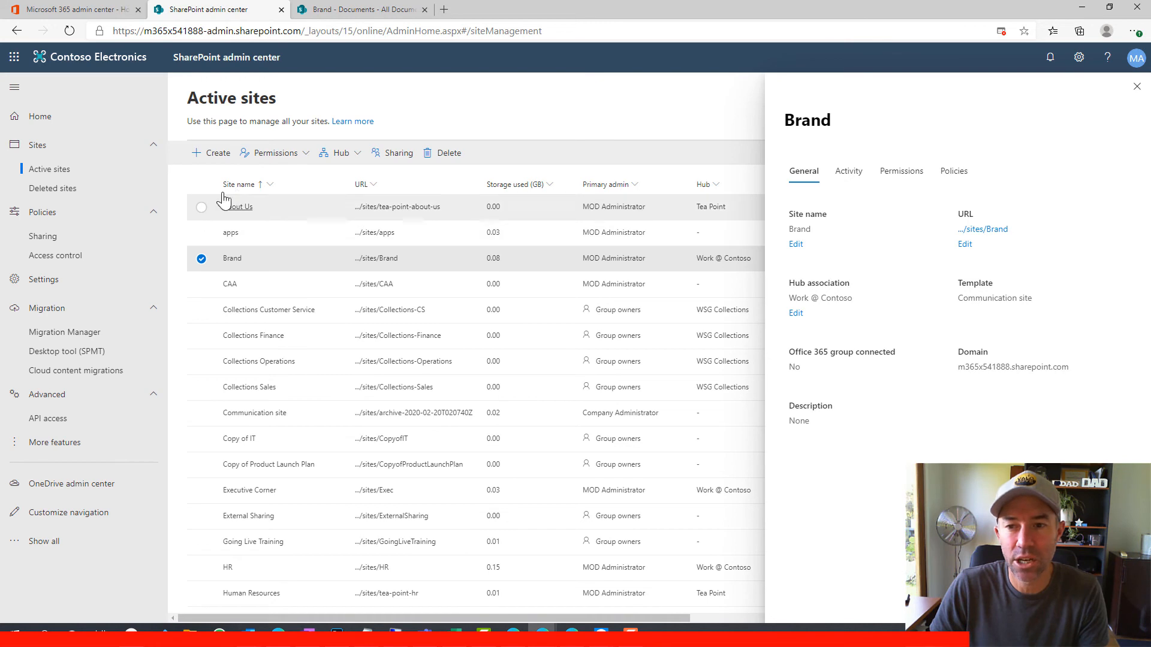
Require organization-wide Anyone links to expire within 7 days and save, returning to Active sites
left_click(53, 239)
scroll(248, 306, "down", 4)
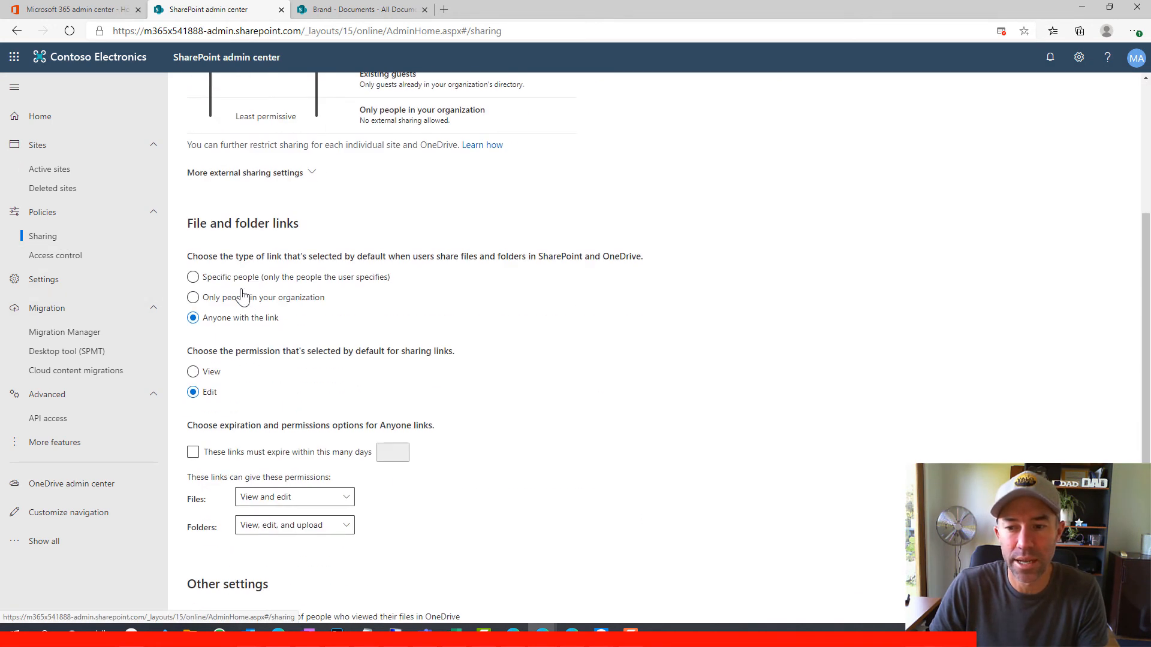
scroll(347, 375, "down", 2)
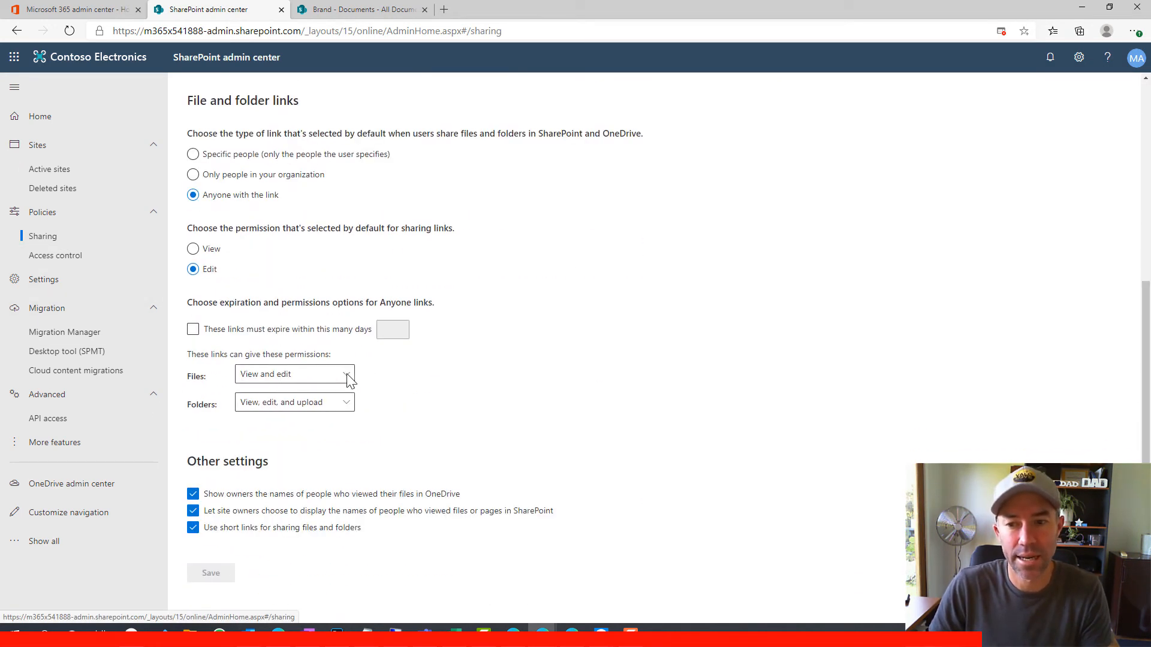
left_click(193, 329)
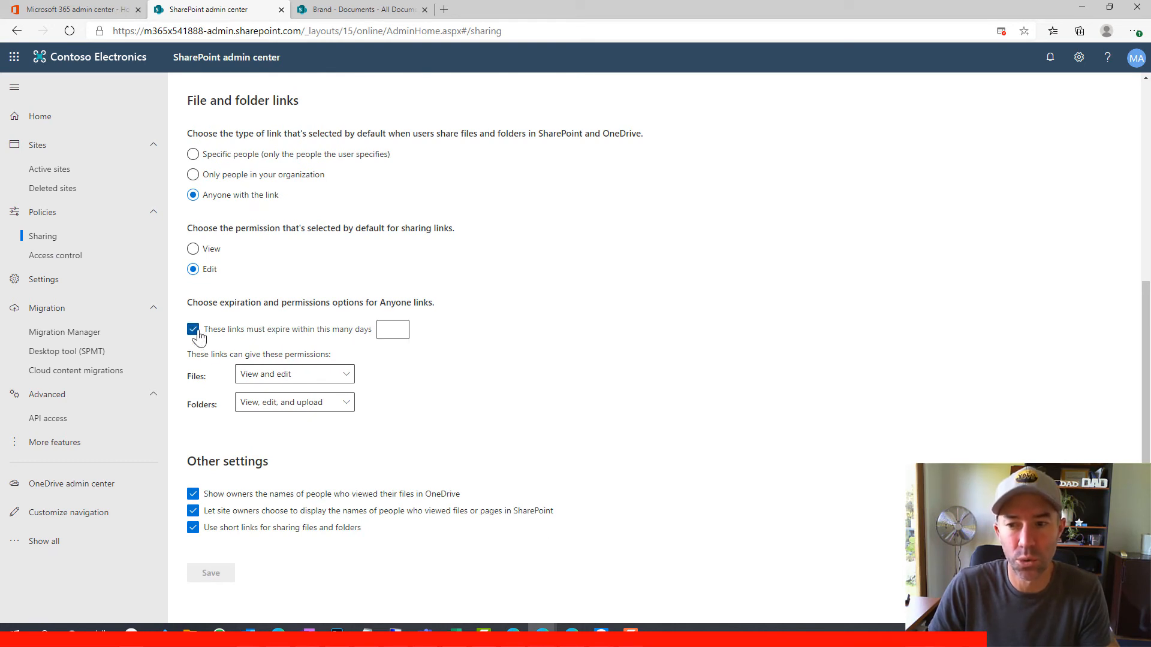
left_click(386, 329)
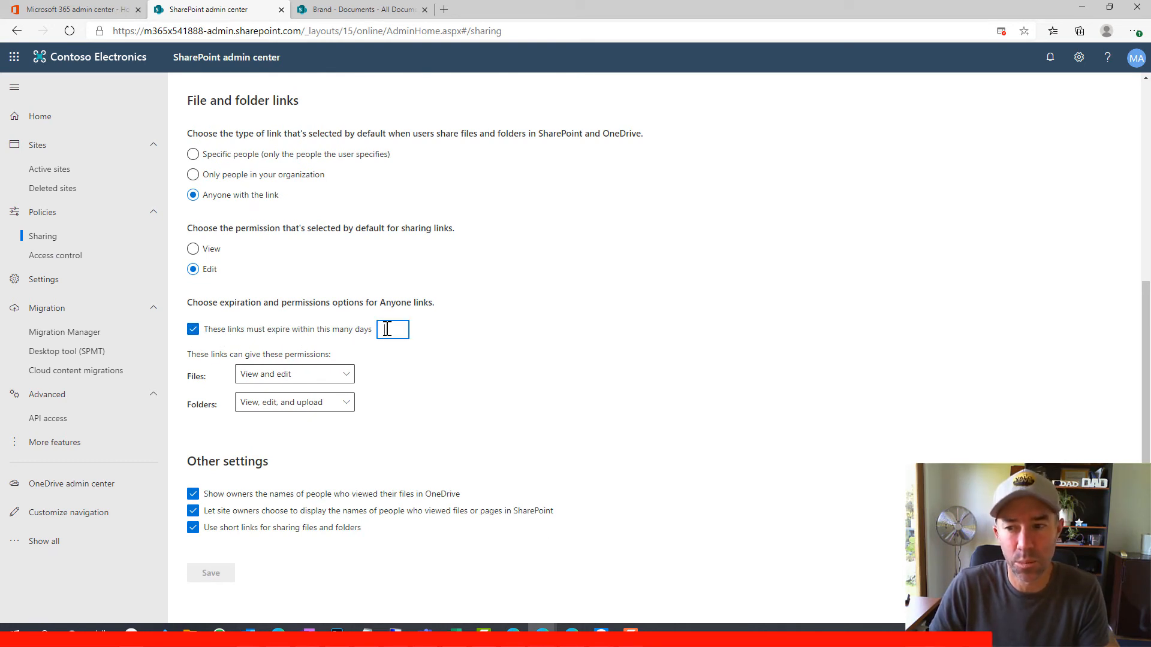
type("7")
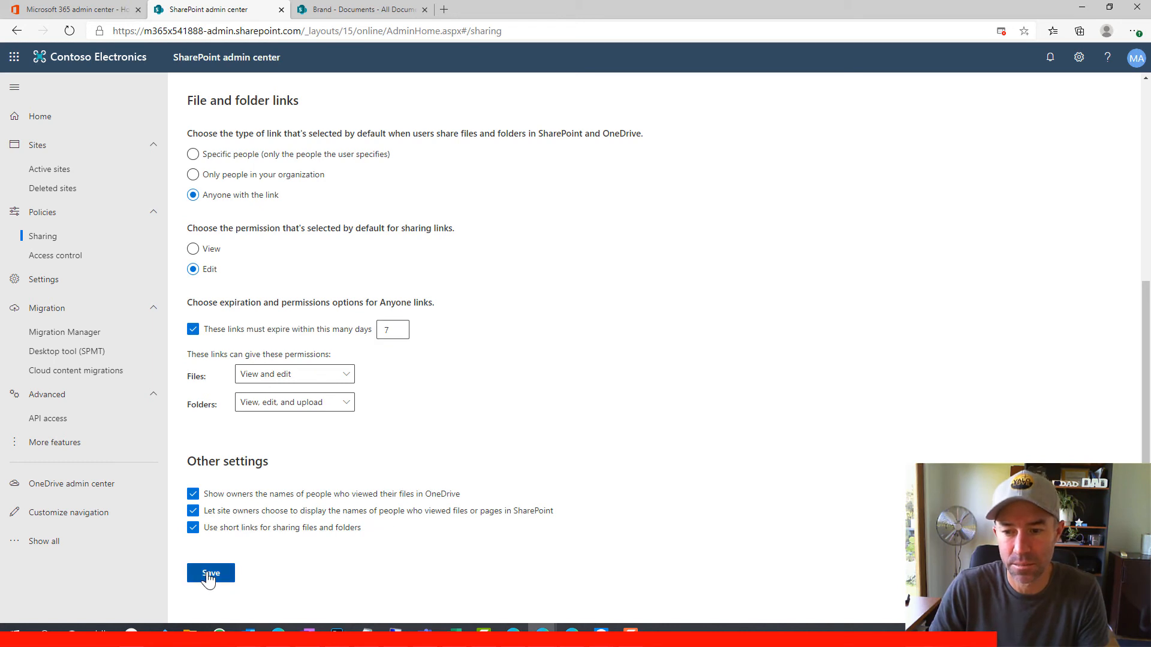
left_click(221, 578)
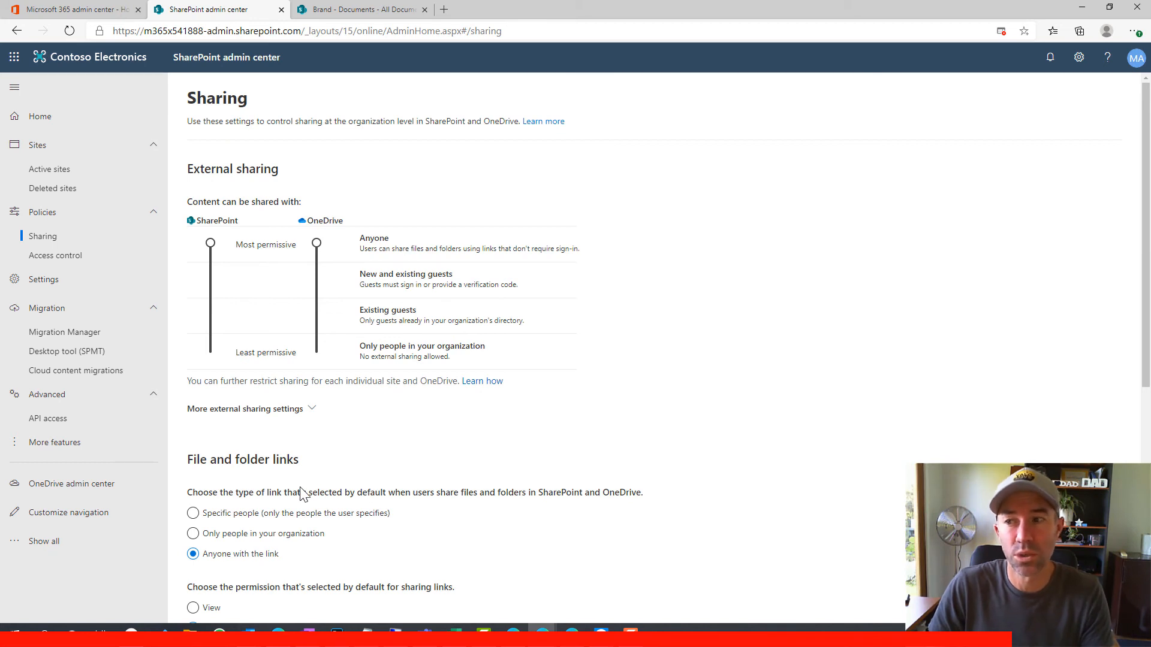
scroll(306, 497, "down", 3)
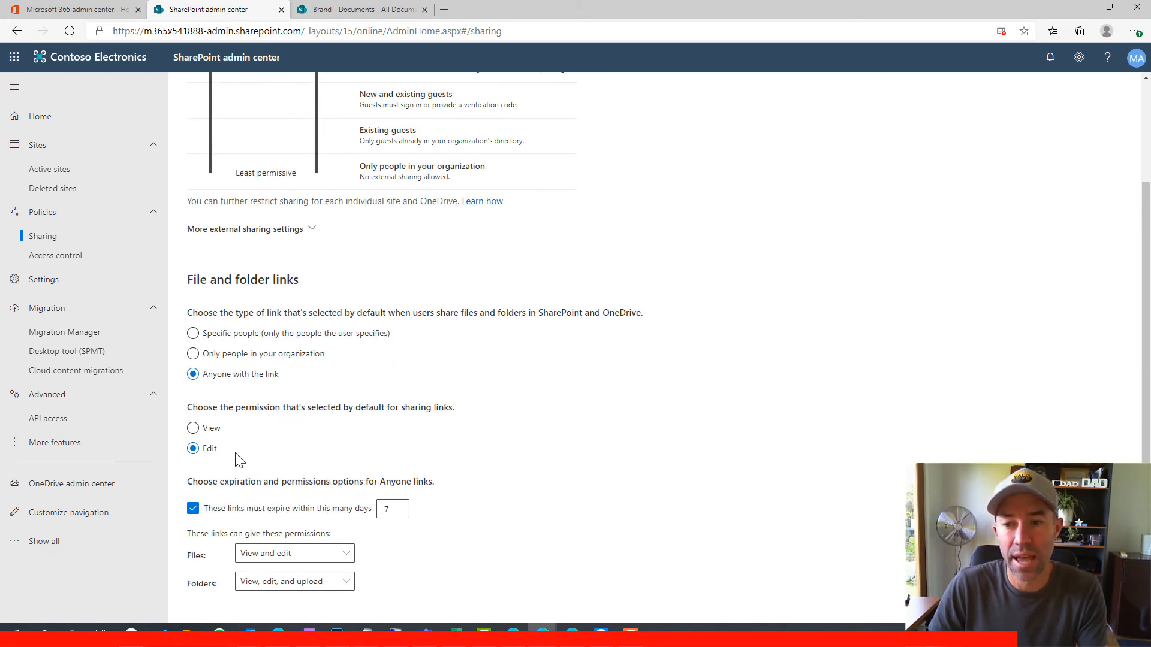
scroll(377, 514, "up", 3)
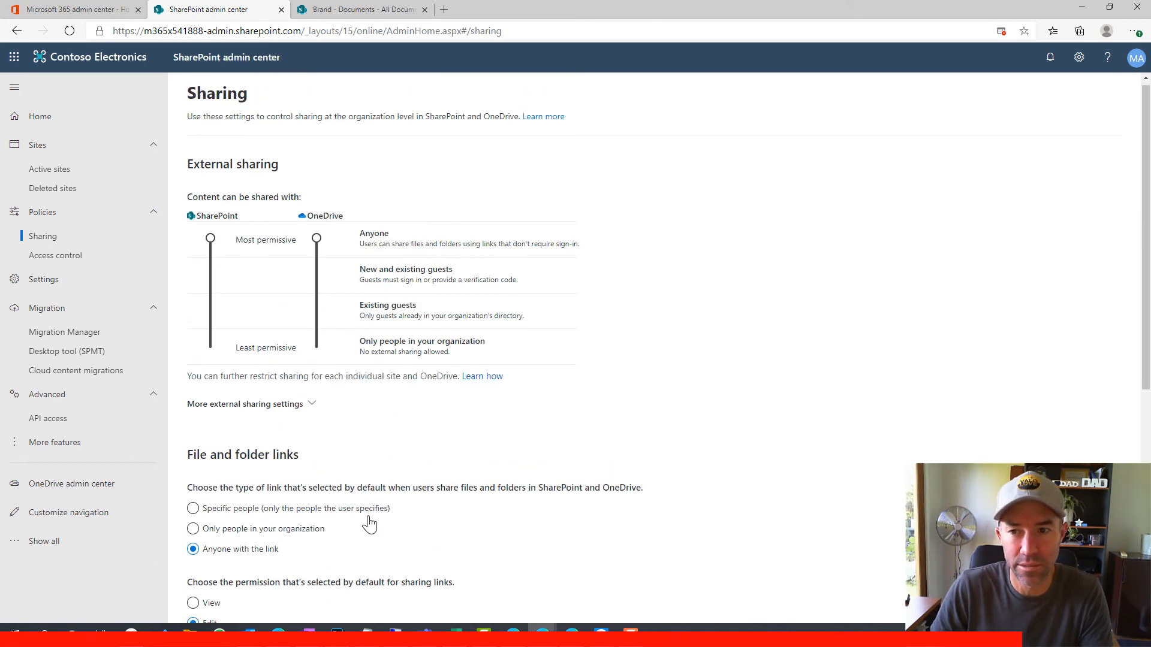
left_click(51, 173)
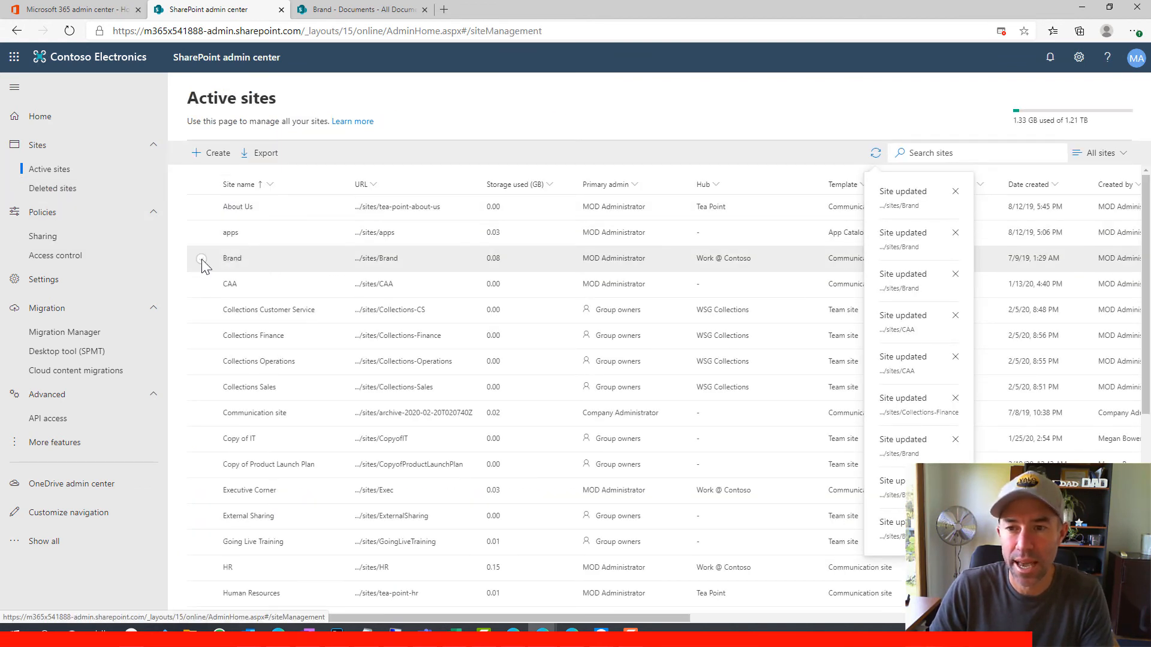
Open the Brand site's Sharing panel to review Anyone sharing and the 7-day link expiry
left_click(202, 260)
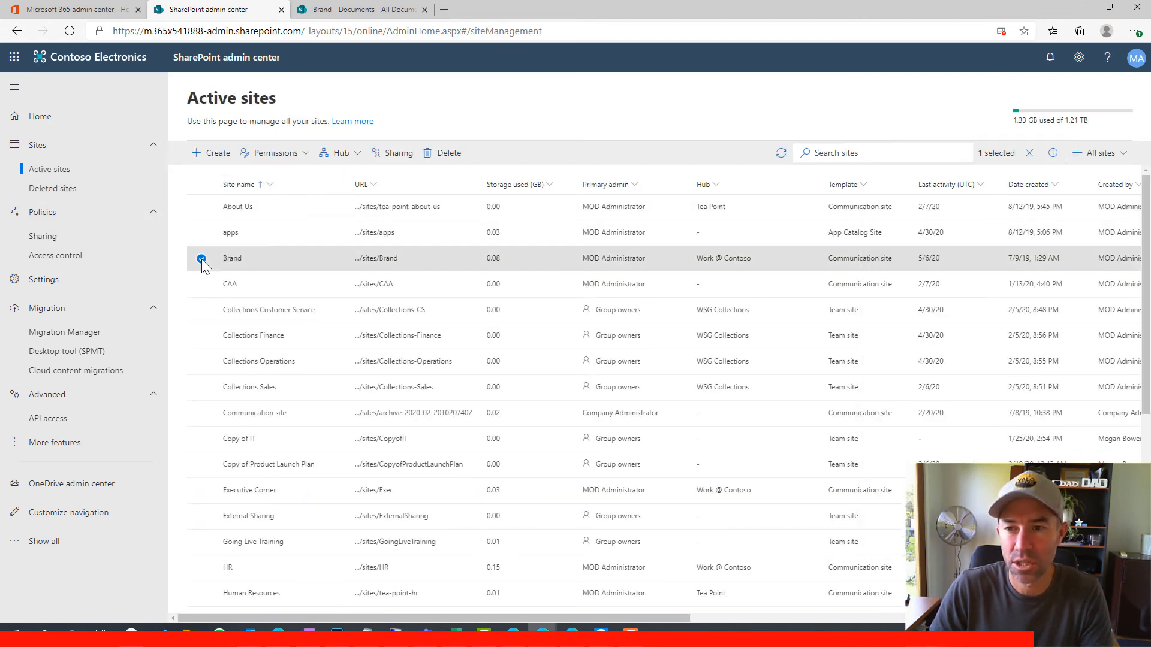
left_click(389, 154)
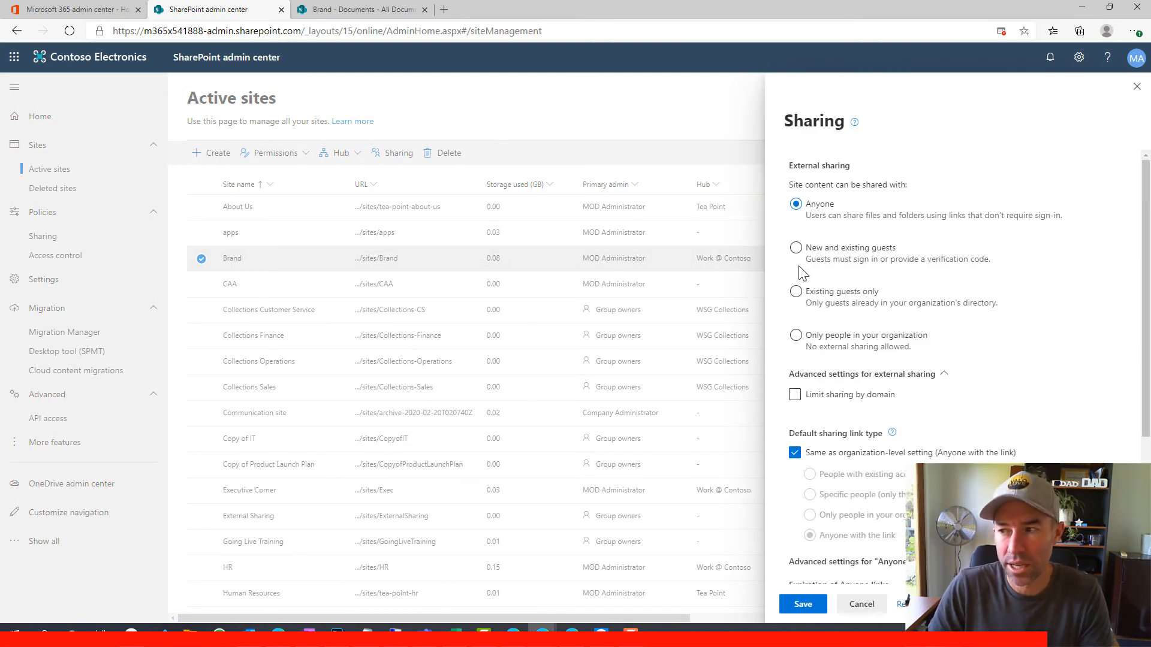
scroll(859, 297, "down", 3)
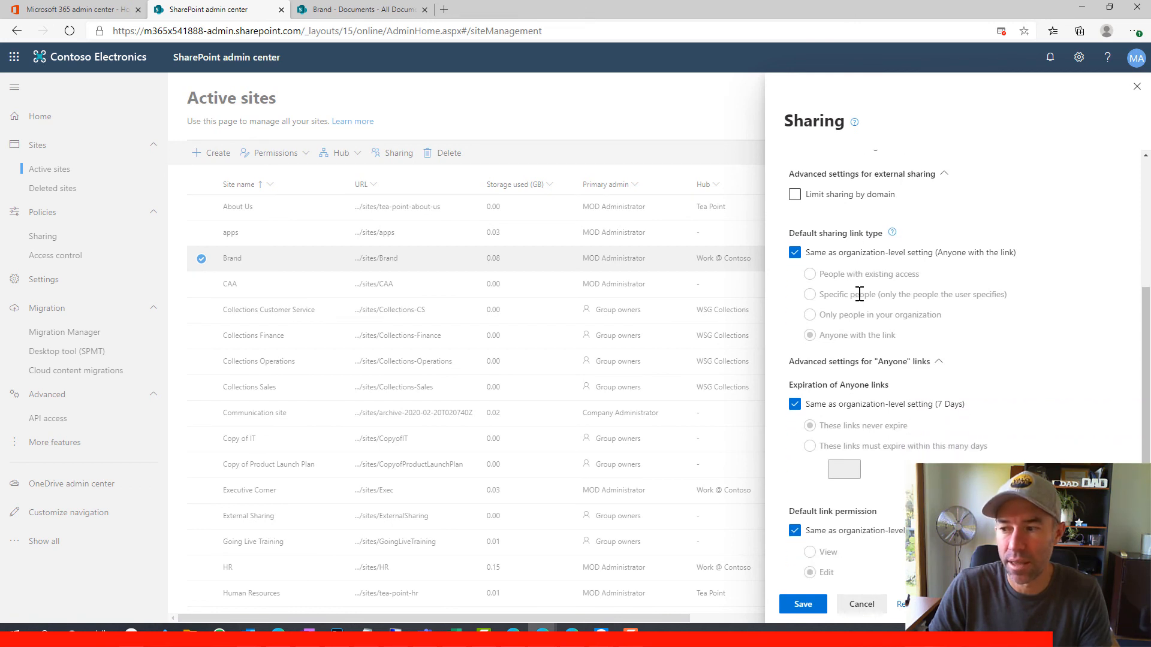
scroll(860, 296, "up", 3)
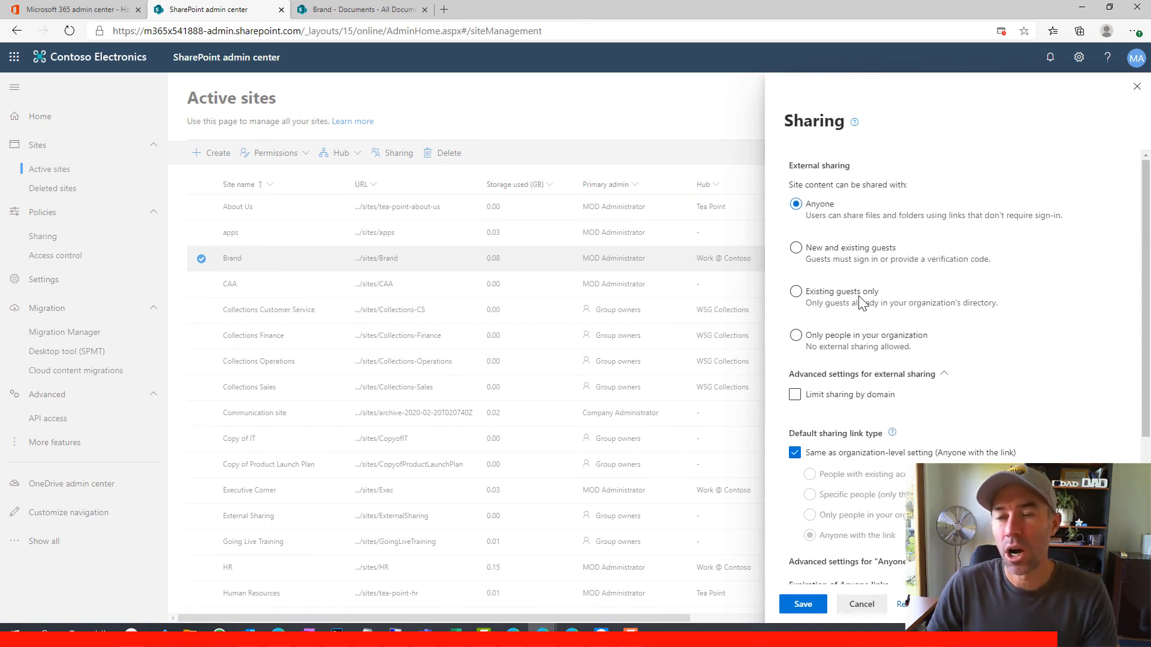